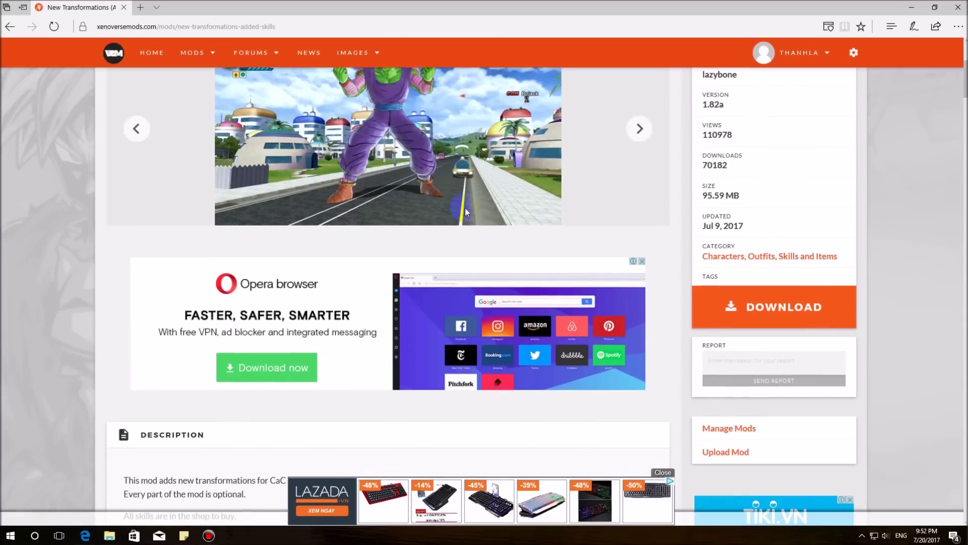
- Examine the New Transformations (Added Skills) mod page, including its details, description and download option
{"action": "scroll", "coordinate": [405, 207], "scroll_direction": "up", "scroll_amount": 4}
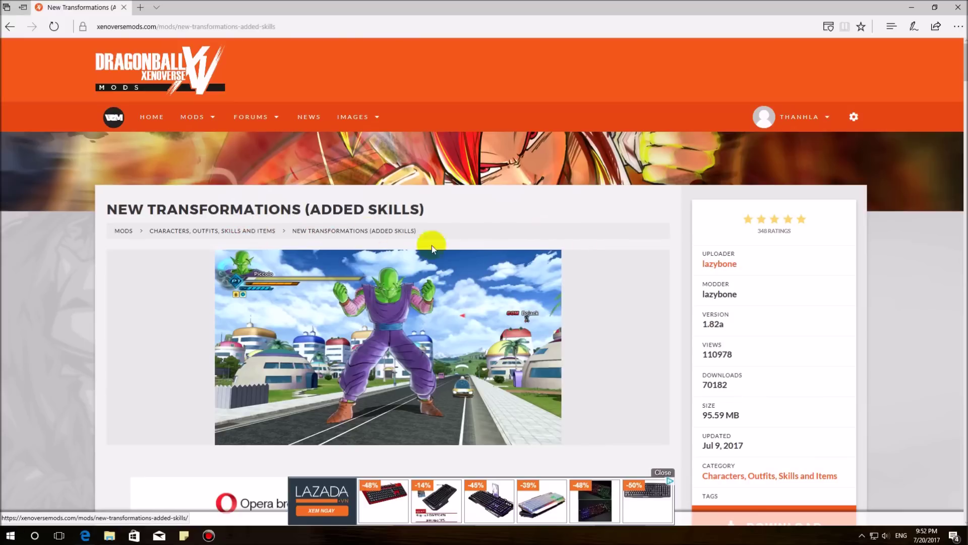
{"action": "scroll", "coordinate": [504, 247], "scroll_direction": "down", "scroll_amount": 3}
{"action": "scroll", "coordinate": [504, 252], "scroll_direction": "up", "scroll_amount": 3}
{"action": "scroll", "coordinate": [222, 216], "scroll_direction": "down", "scroll_amount": 3}
{"action": "scroll", "coordinate": [303, 61], "scroll_direction": "up", "scroll_amount": 3}
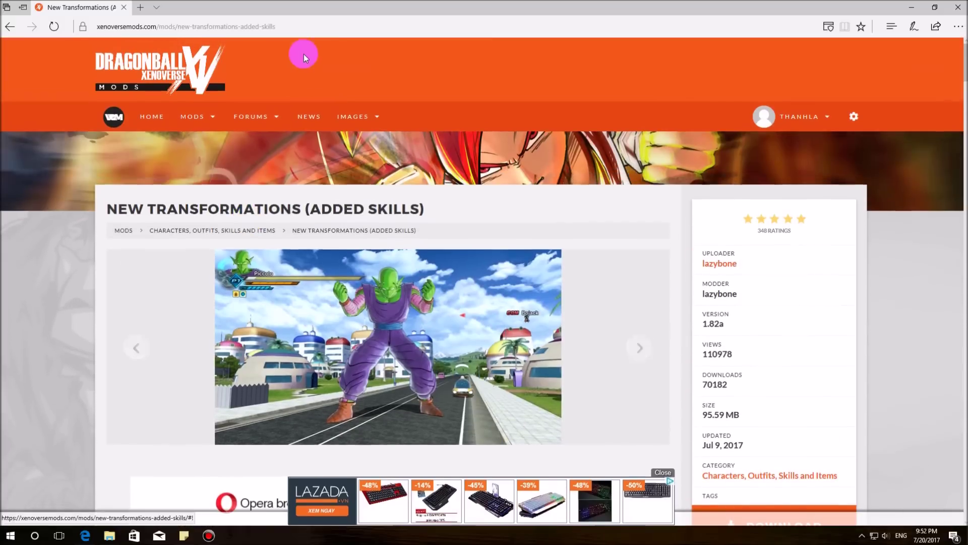
{"action": "scroll", "coordinate": [425, 188], "scroll_direction": "down", "scroll_amount": 5}
{"action": "left_click", "coordinate": [761, 247]}
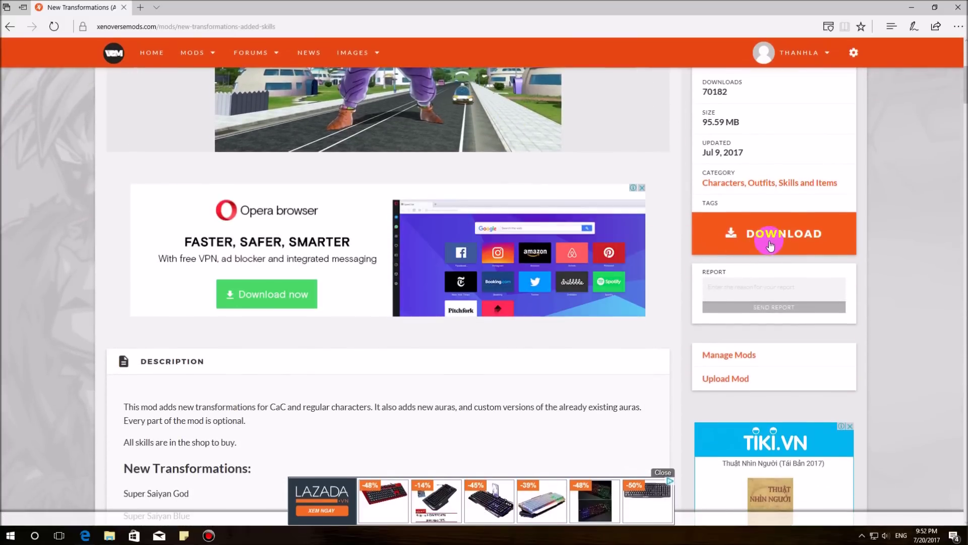
{"action": "scroll", "coordinate": [588, 220], "scroll_direction": "up", "scroll_amount": 5}
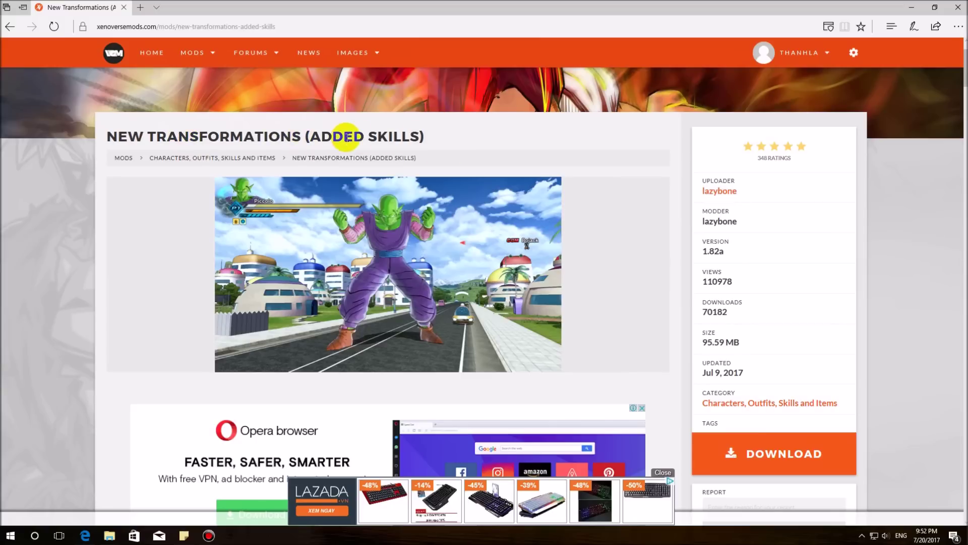
{"action": "left_click", "coordinate": [187, 55]}
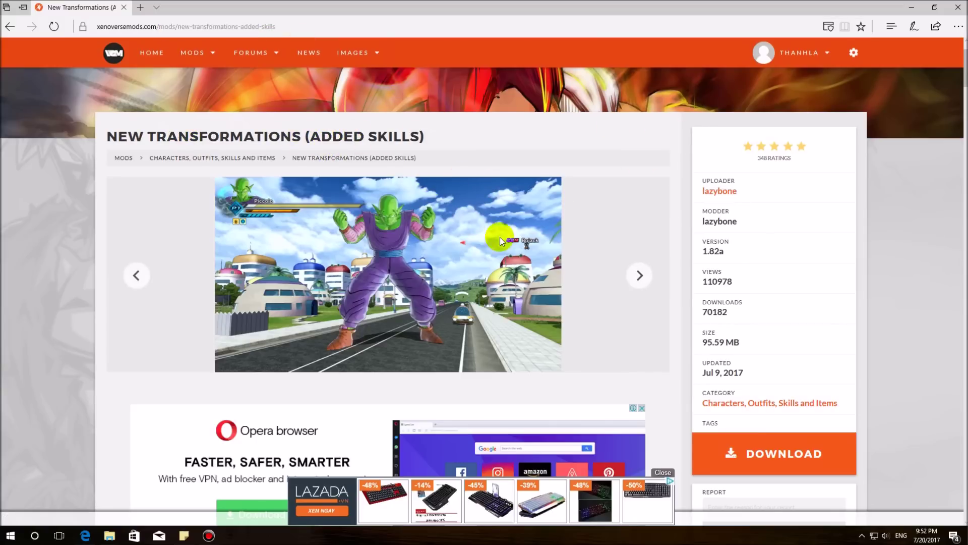
{"action": "scroll", "coordinate": [478, 265], "scroll_direction": "down", "scroll_amount": 5}
{"action": "scroll", "coordinate": [421, 254], "scroll_direction": "up", "scroll_amount": 3}
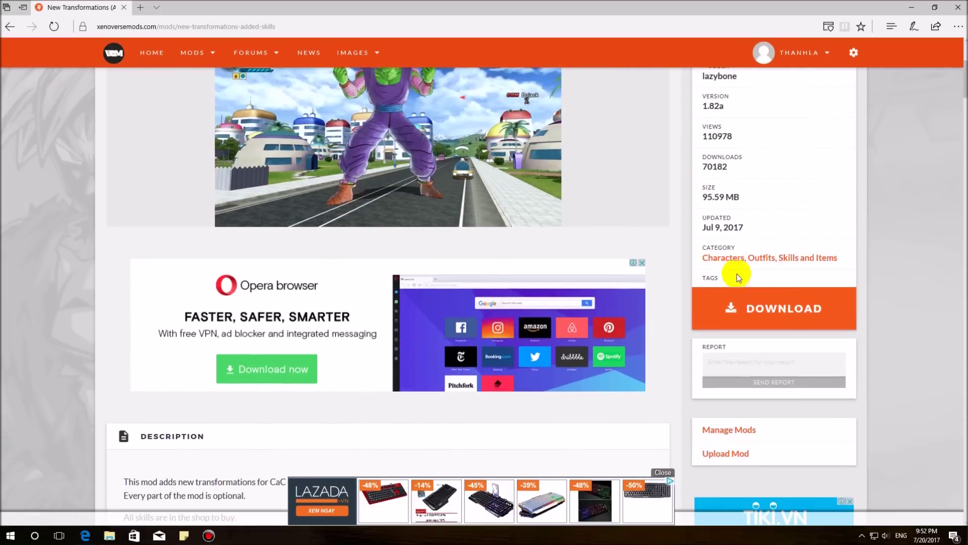
- Switch to File Explorer and open the inner New Transformations 1.82a folder within GAME DBX
{"action": "left_click", "coordinate": [109, 535]}
{"action": "left_click", "coordinate": [32, 510]}
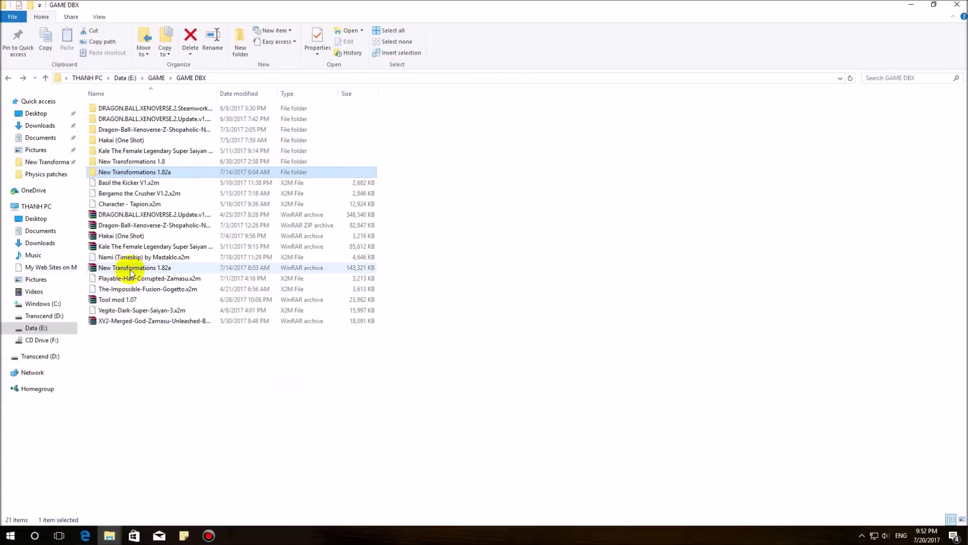
{"action": "double_click", "coordinate": [138, 174]}
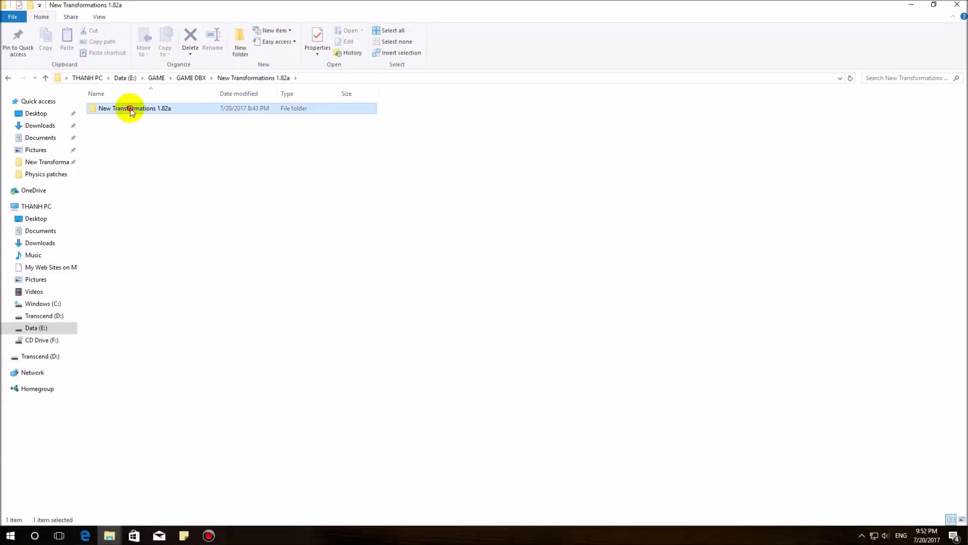
{"action": "double_click", "coordinate": [151, 109]}
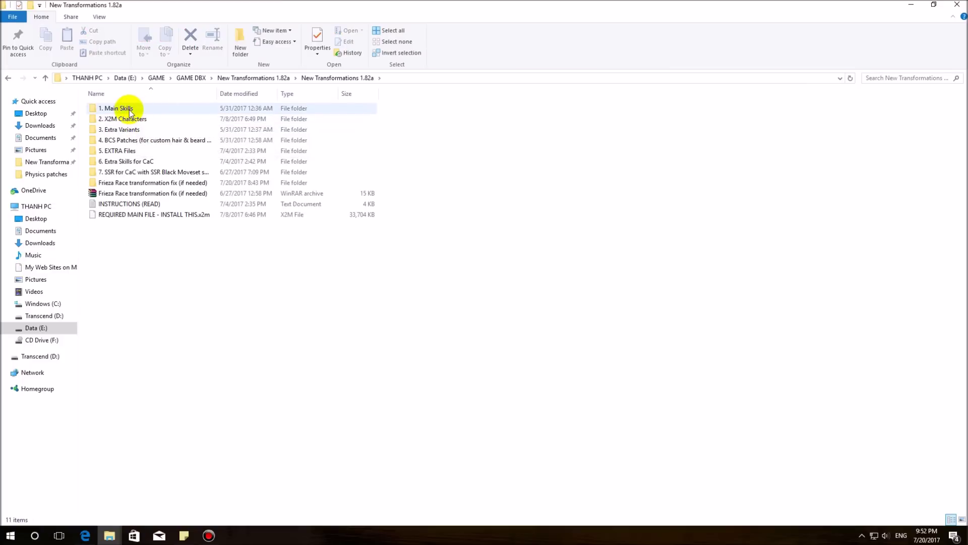
- Examine the mod files in the 1. Main Skills and 2. X2M Characters folders, returning to the mod folder
{"action": "double_click", "coordinate": [130, 110]}
{"action": "left_click_drag", "start_coordinate": [95, 329], "coordinate": [250, 114]}
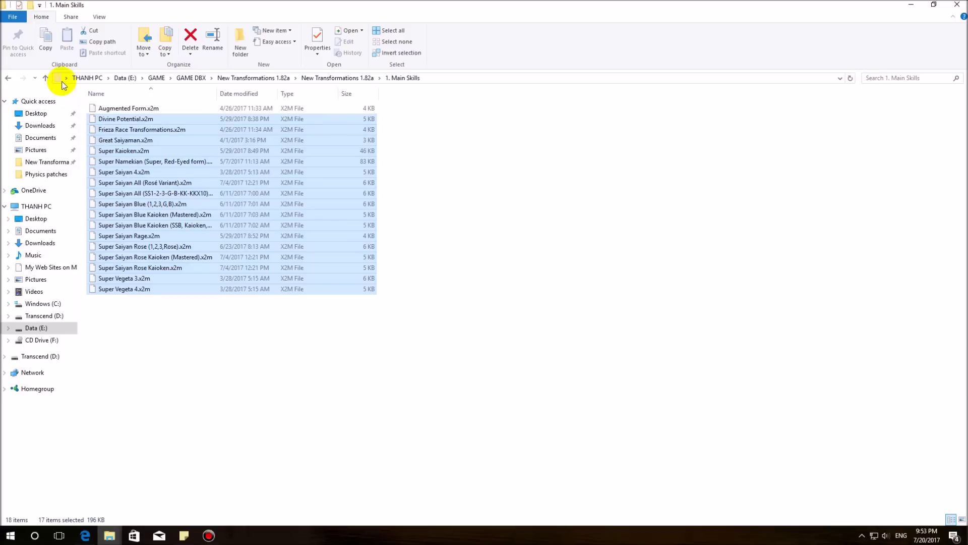
{"action": "left_click", "coordinate": [8, 78]}
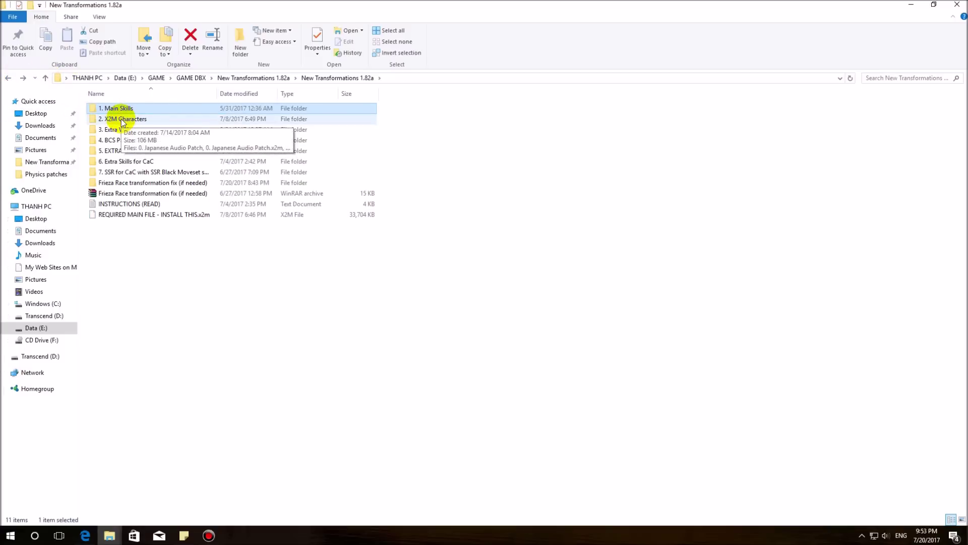
{"action": "double_click", "coordinate": [121, 119]}
{"action": "left_click_drag", "start_coordinate": [150, 287], "coordinate": [296, 123]}
{"action": "left_click", "coordinate": [8, 78]}
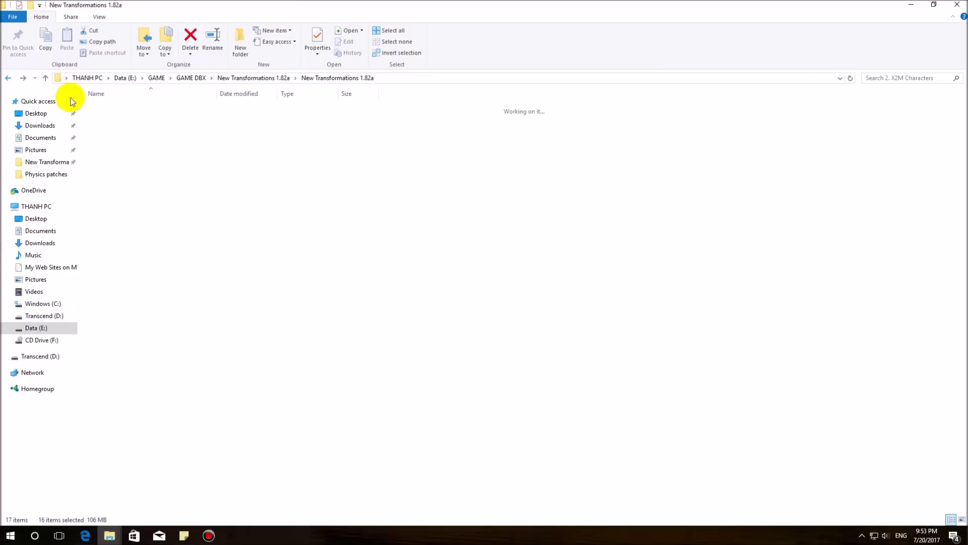
- Examine the mod files in the 3. Extra Variants folder, then return to the mod folder
{"action": "double_click", "coordinate": [106, 131]}
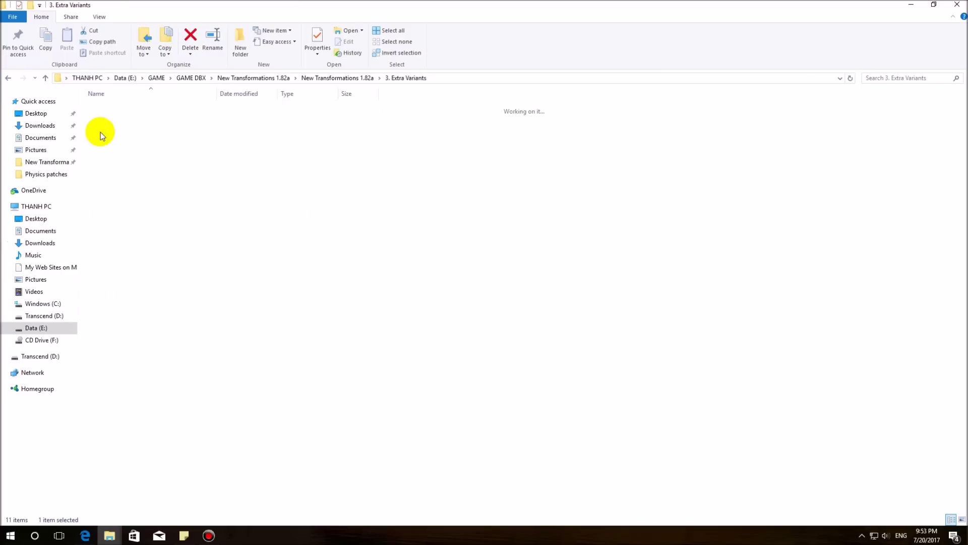
{"action": "left_click_drag", "start_coordinate": [115, 240], "coordinate": [218, 113]}
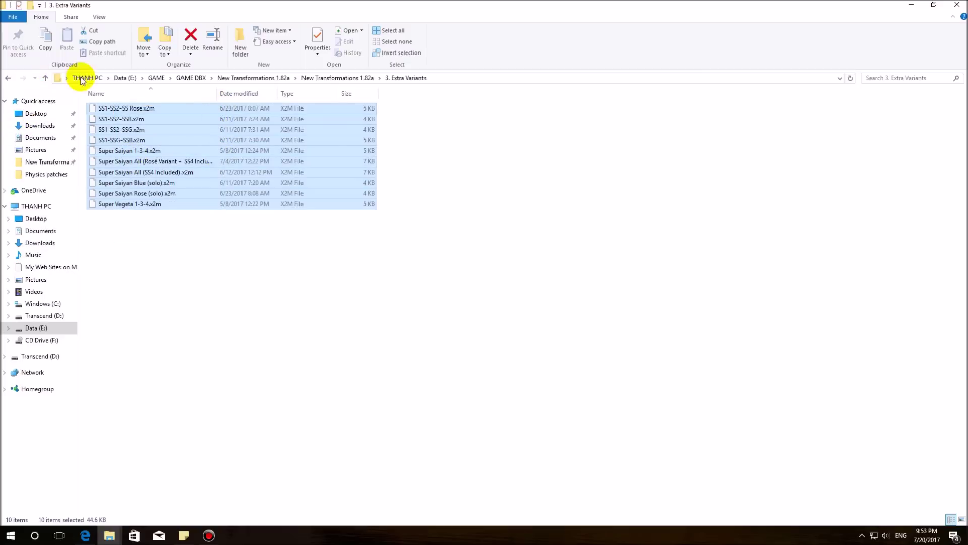
{"action": "left_click", "coordinate": [8, 77]}
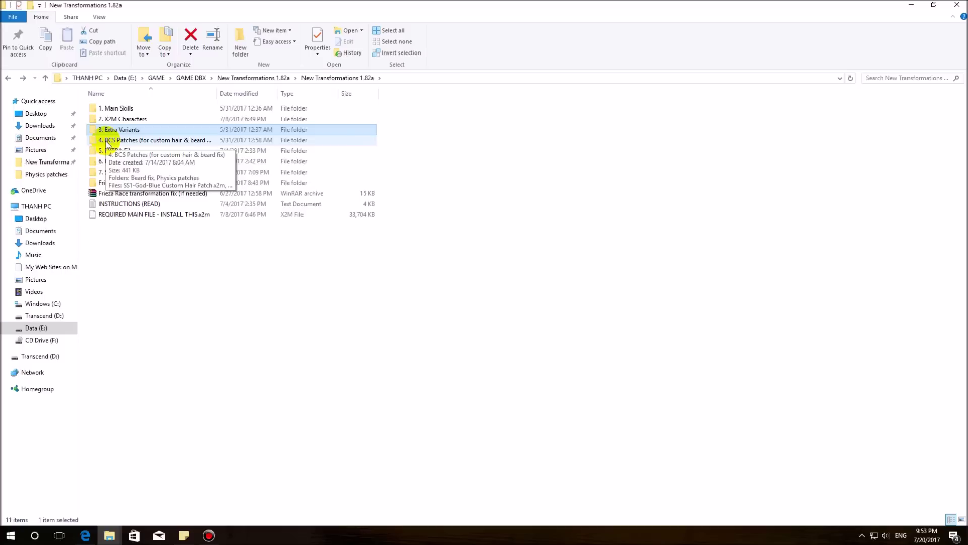
- Examine the 4. BCS Patches folder with its Beard fix and Physics patches subfolders, and return to the mod folder
{"action": "double_click", "coordinate": [107, 142]}
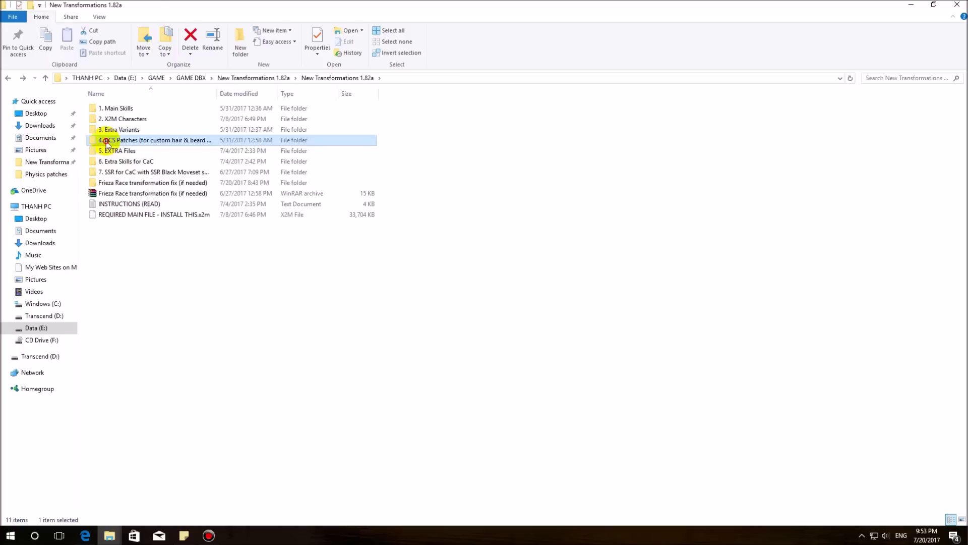
{"action": "left_click_drag", "start_coordinate": [145, 236], "coordinate": [230, 124]}
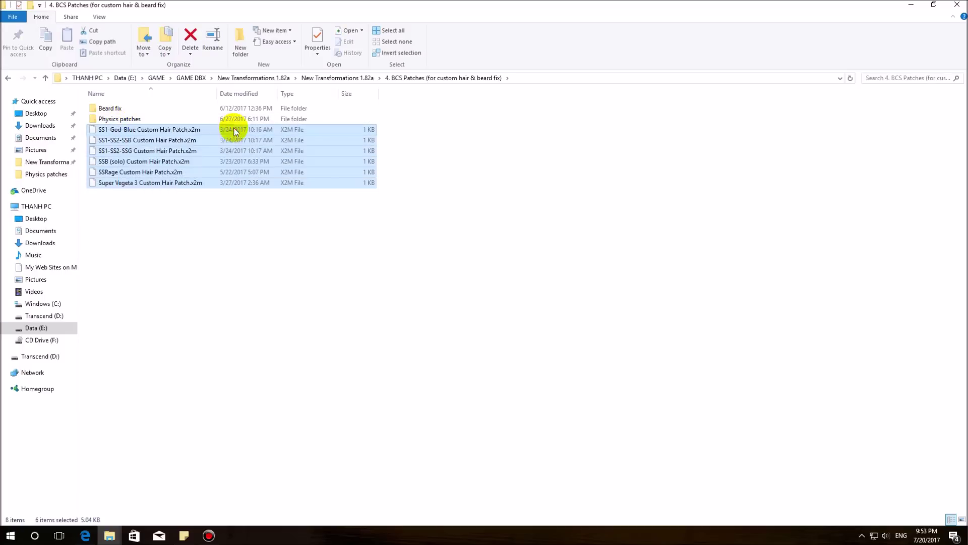
{"action": "double_click", "coordinate": [110, 109]}
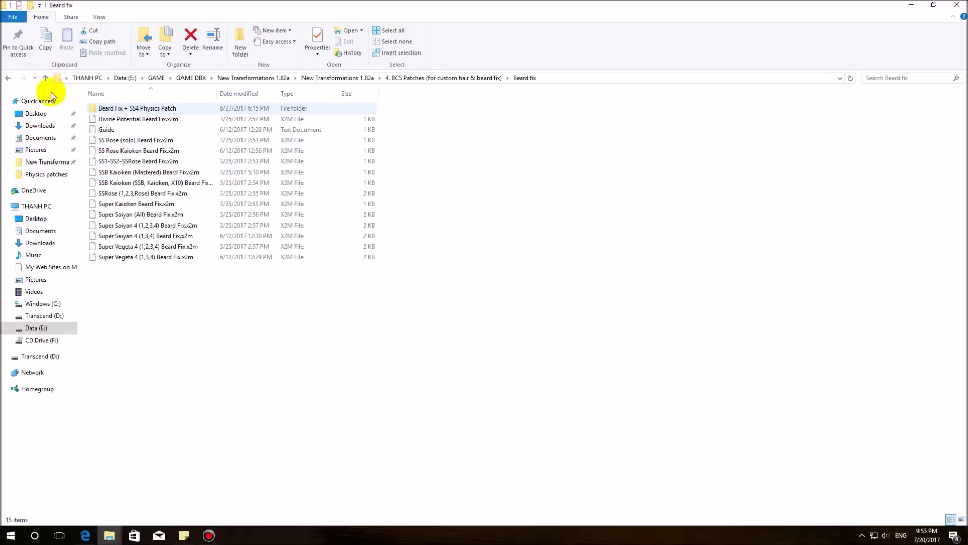
{"action": "left_click", "coordinate": [10, 77]}
{"action": "double_click", "coordinate": [130, 119]}
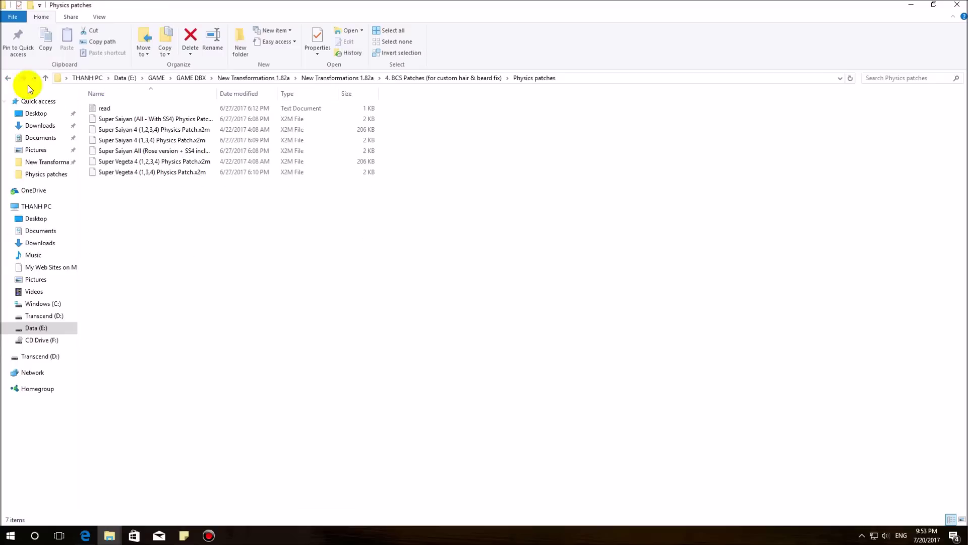
{"action": "left_click", "coordinate": [8, 78]}
{"action": "left_click", "coordinate": [8, 78]}
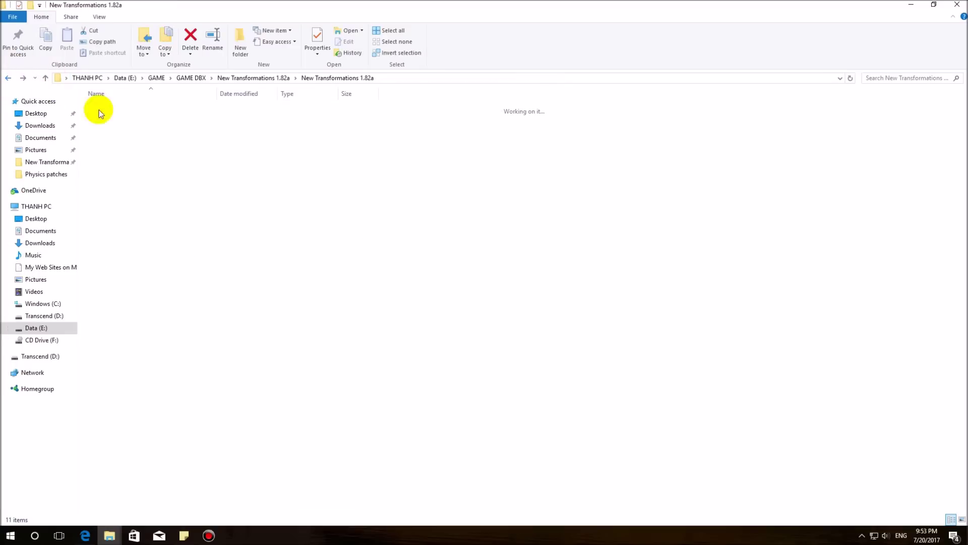
- Examine the contents of the 5. EXTRA Files and 6. Extra Skills for CaC folders, and return to the mod folder
{"action": "left_click", "coordinate": [118, 151]}
{"action": "double_click", "coordinate": [119, 150]}
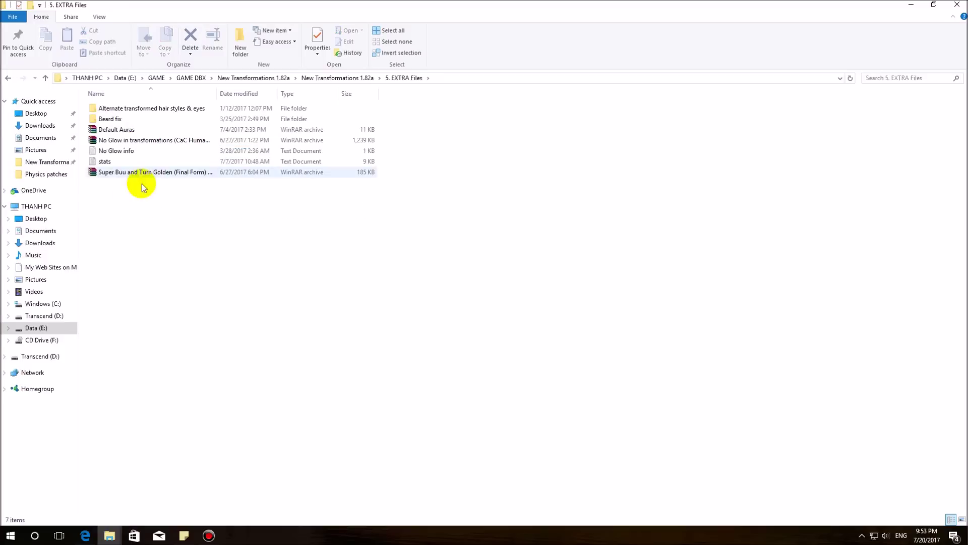
{"action": "left_click", "coordinate": [7, 80]}
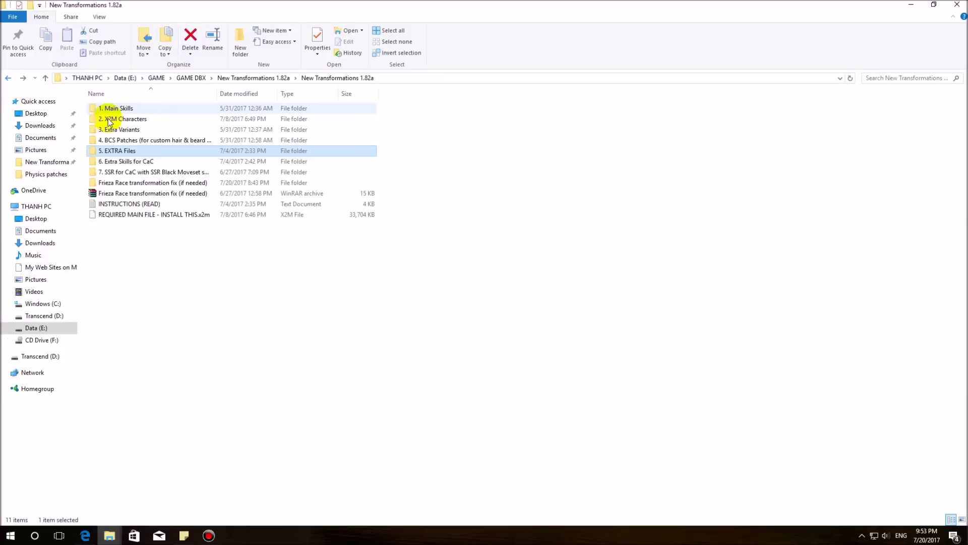
{"action": "double_click", "coordinate": [94, 162]}
{"action": "left_click_drag", "start_coordinate": [121, 239], "coordinate": [204, 96]}
{"action": "left_click_drag", "start_coordinate": [115, 254], "coordinate": [202, 116]}
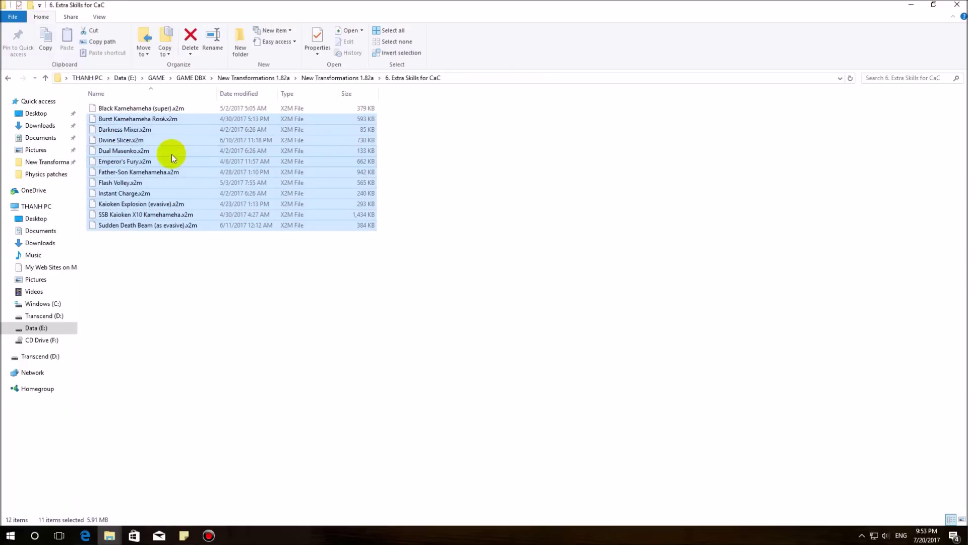
{"action": "left_click", "coordinate": [8, 80]}
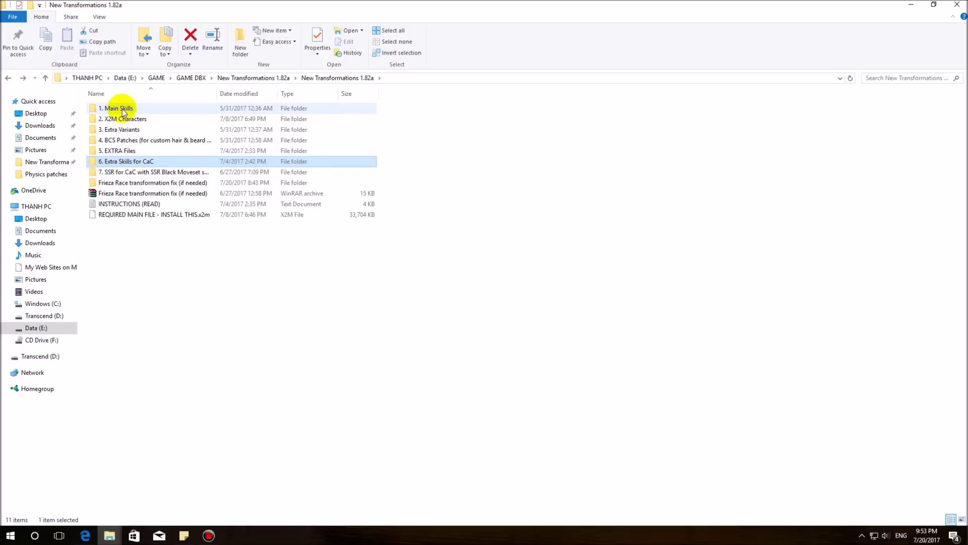
- Locate REQUIRED MAIN FILE - INSTALL THIS.x2m and the folders from 1. Main Skills to 4. BCS Patches
{"action": "left_click", "coordinate": [125, 216]}
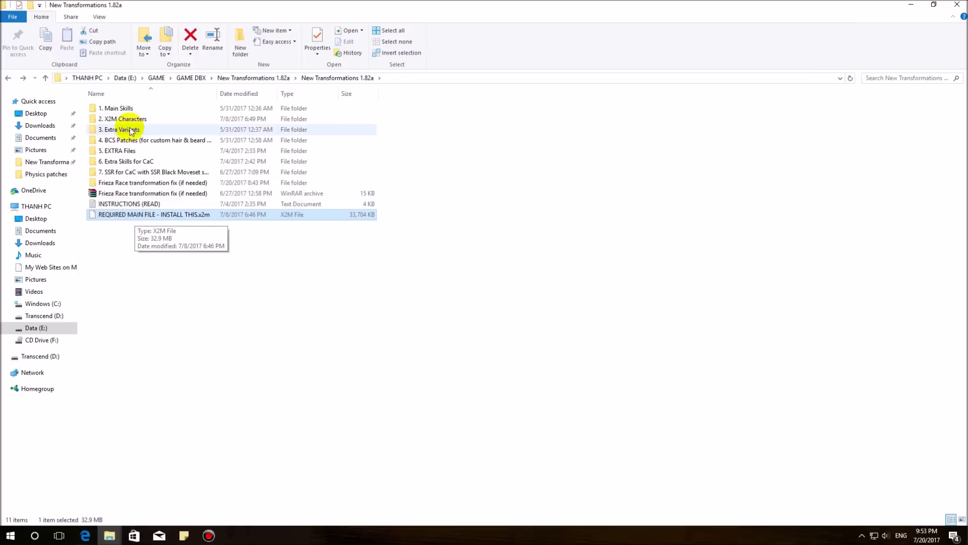
{"action": "left_click", "coordinate": [117, 110]}
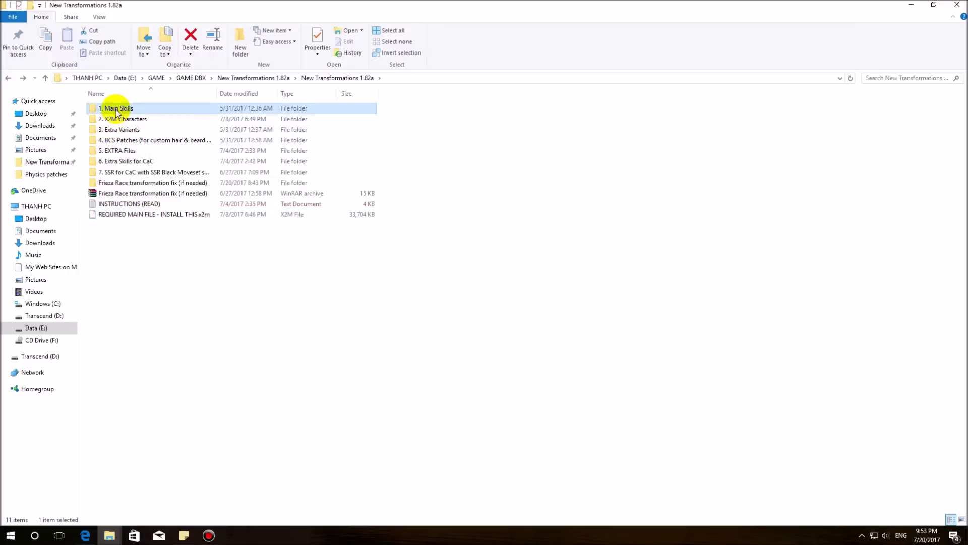
{"action": "left_click", "coordinate": [109, 140]}
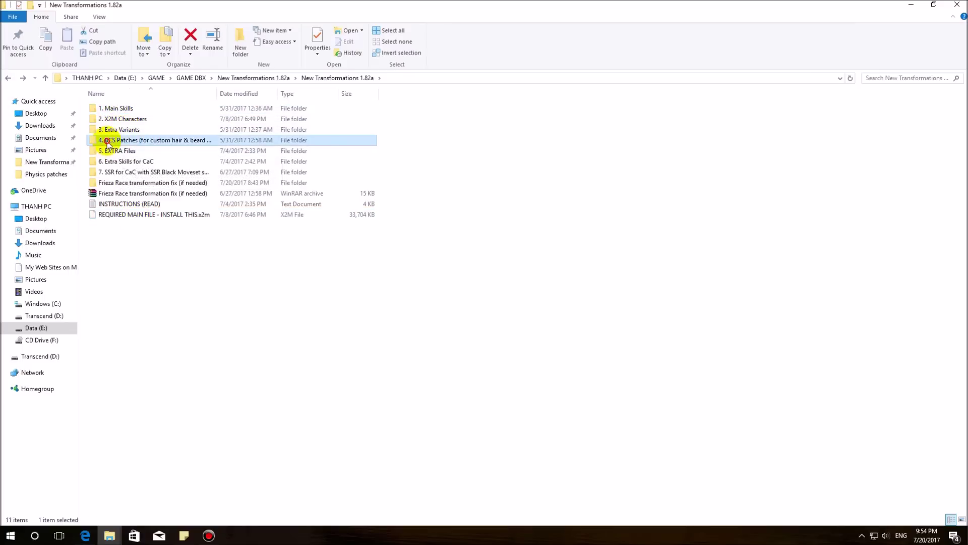
{"action": "left_click", "coordinate": [115, 108]}
{"action": "left_click", "coordinate": [110, 140]}
{"action": "left_click", "coordinate": [114, 109]}
{"action": "left_click", "coordinate": [110, 140]}
{"action": "left_click", "coordinate": [114, 109]}
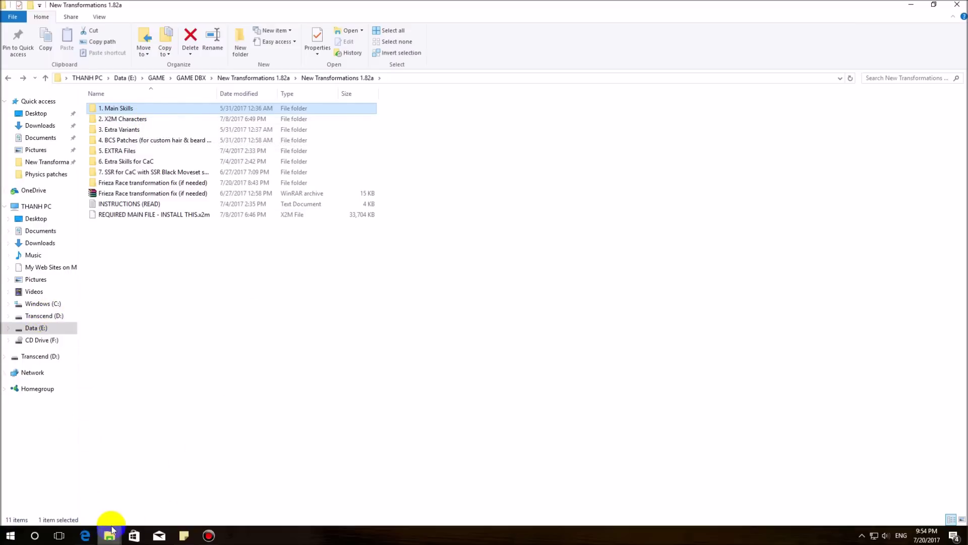
- Launch the xv2ins application from the XV2INS folder of DRAGON BALL XENOVERSE 2 on drive D
{"action": "left_click", "coordinate": [45, 316]}
{"action": "left_click", "coordinate": [132, 131]}
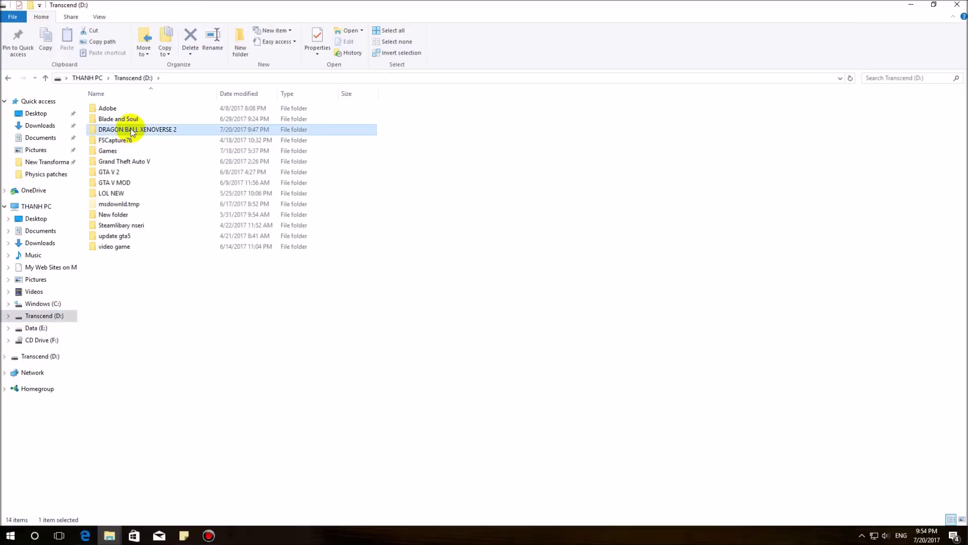
{"action": "double_click", "coordinate": [132, 130]}
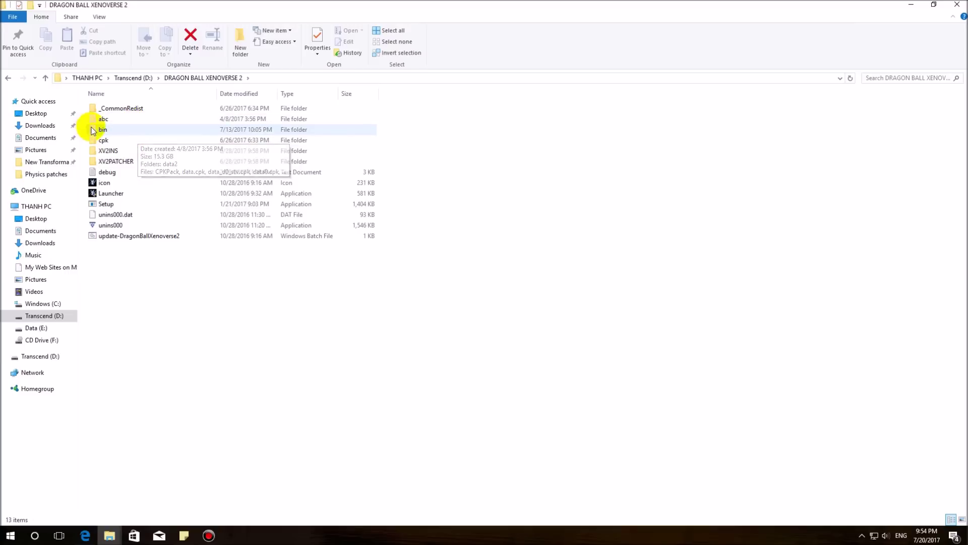
{"action": "left_click", "coordinate": [113, 153]}
{"action": "double_click", "coordinate": [113, 154]}
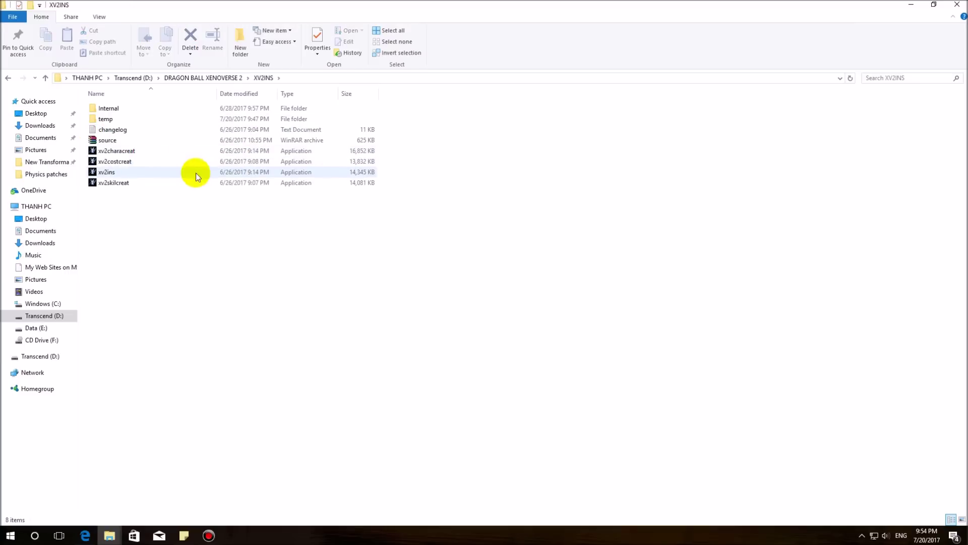
{"action": "double_click", "coordinate": [109, 172]}
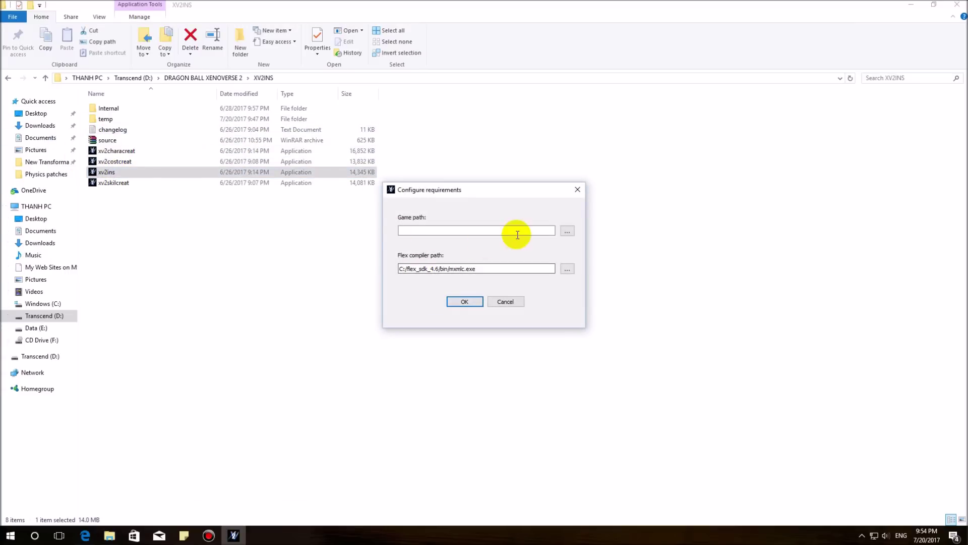
- Set the game path to D:/DRAGON BALL XENOVERSE 2/bin/DBXV2.exe
{"action": "left_click", "coordinate": [568, 230]}
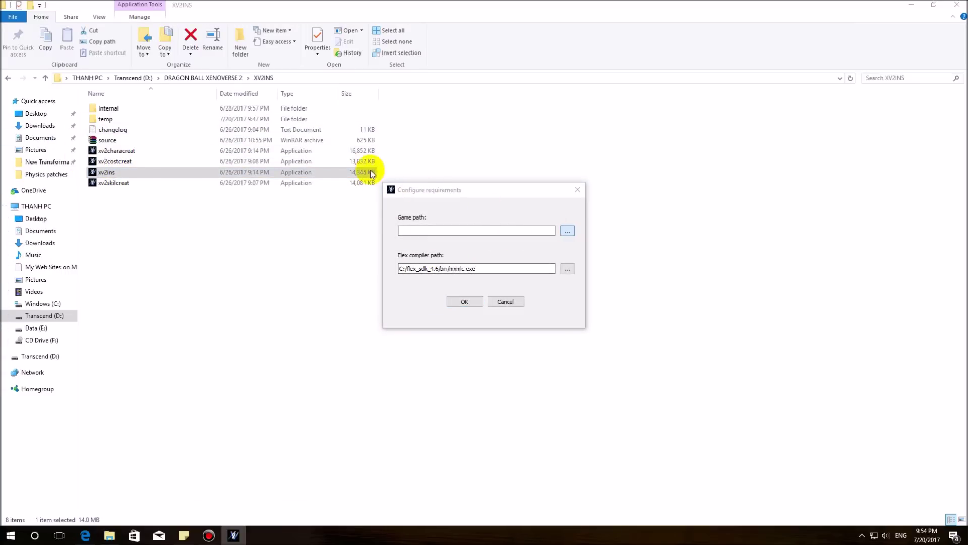
{"action": "left_click_drag", "start_coordinate": [446, 210], "coordinate": [259, 166]}
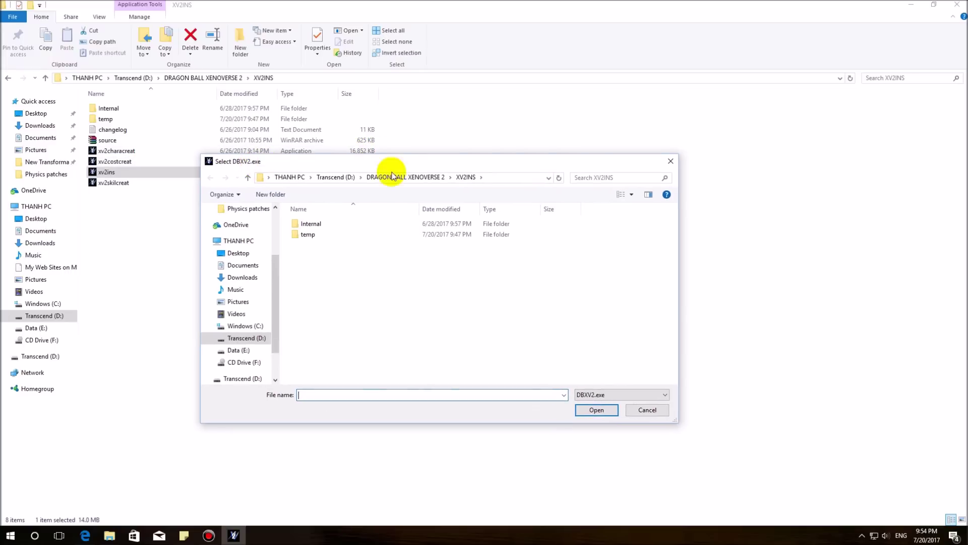
{"action": "left_click", "coordinate": [404, 177]}
{"action": "left_click", "coordinate": [316, 245]}
{"action": "double_click", "coordinate": [316, 245]}
{"action": "left_click", "coordinate": [332, 242]}
{"action": "left_click", "coordinate": [596, 410]}
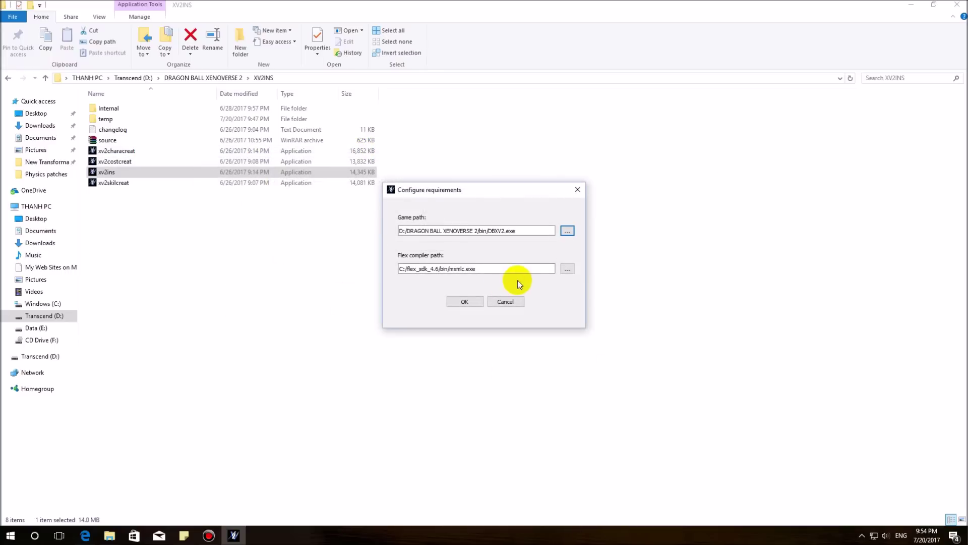
- Confirm the configured game and Flex compiler paths, and relaunch xv2ins to reach its mod list
{"action": "left_click", "coordinate": [465, 301]}
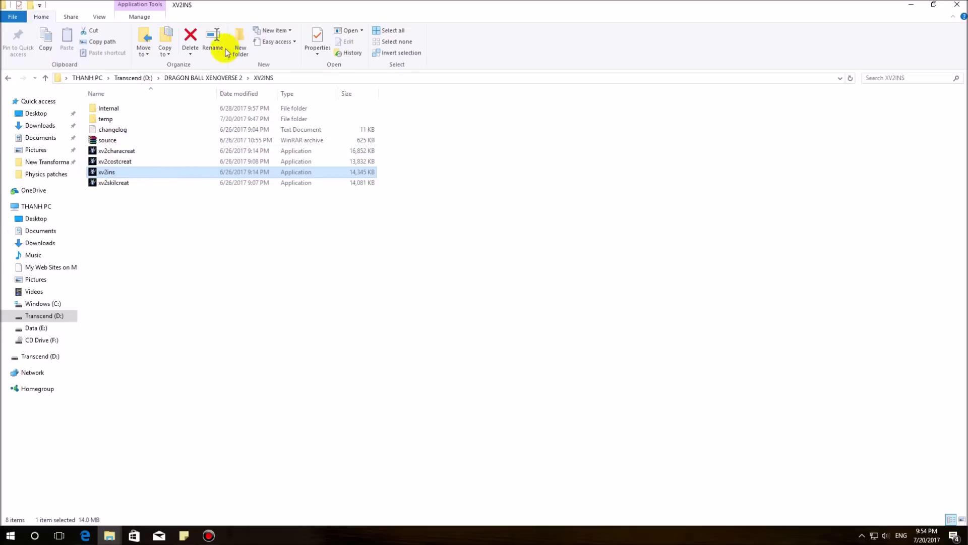
{"action": "double_click", "coordinate": [107, 172]}
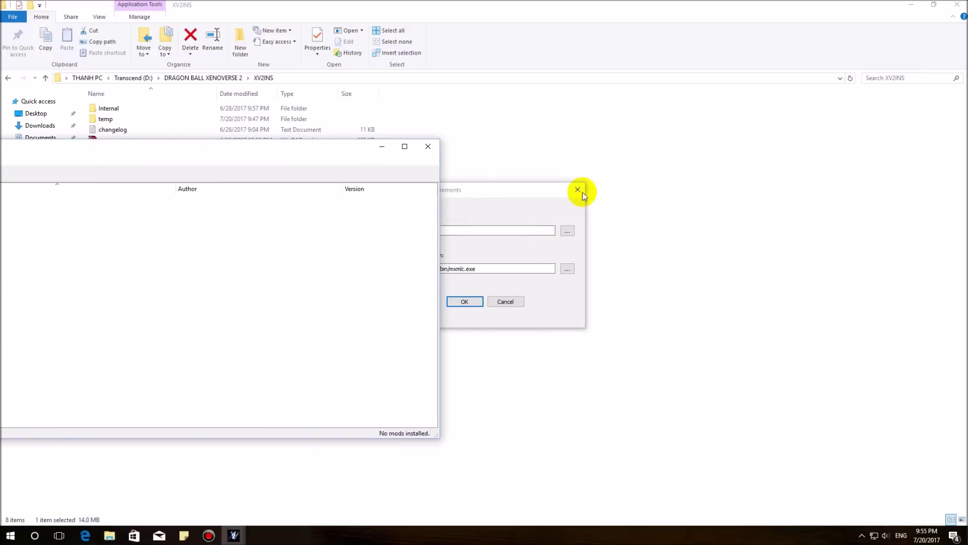
{"action": "left_click", "coordinate": [579, 188]}
{"action": "left_click", "coordinate": [523, 304]}
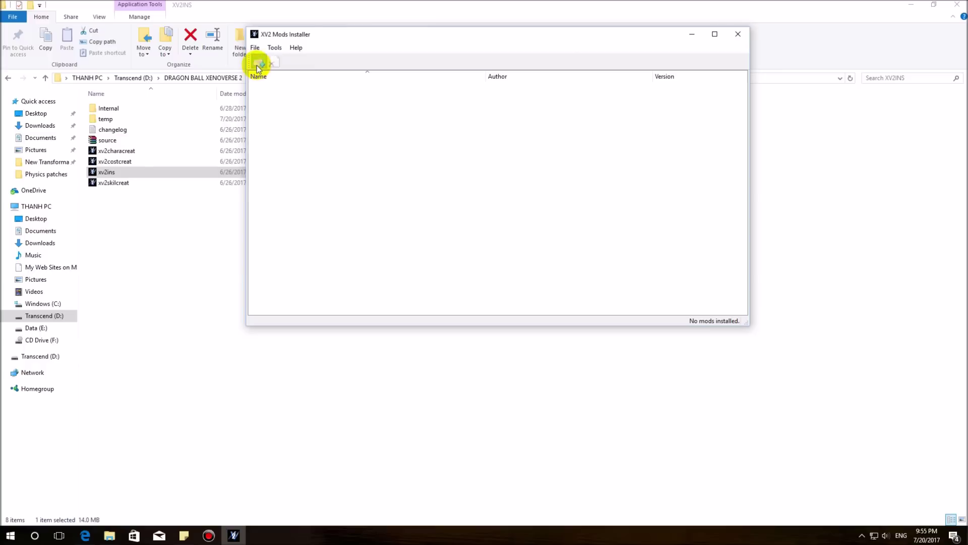
- Start a mod installation and browse to the inner New Transformations 1.82a folder under GAME/GAME DBX on drive E
{"action": "left_click", "coordinate": [259, 63]}
{"action": "left_click_drag", "start_coordinate": [398, 49], "coordinate": [283, 45]}
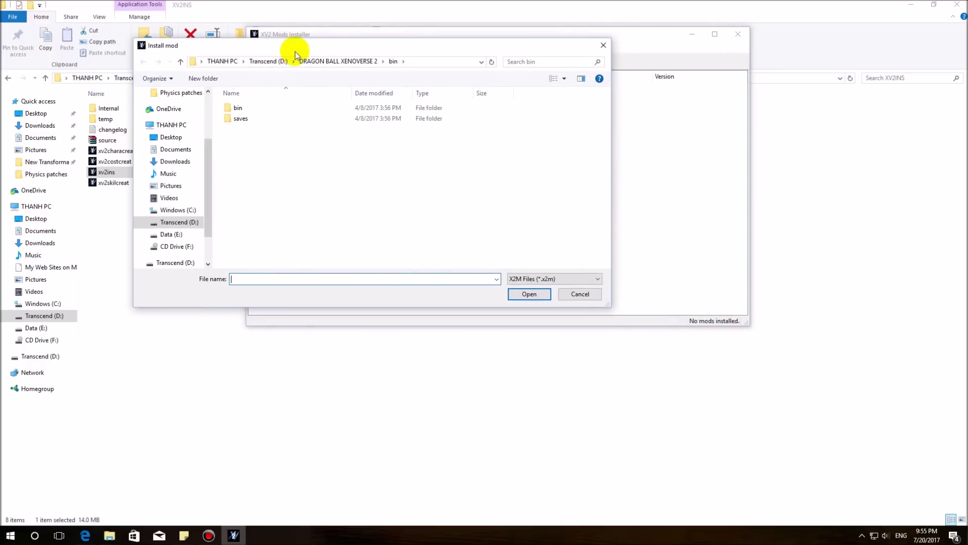
{"action": "left_click", "coordinate": [180, 235]}
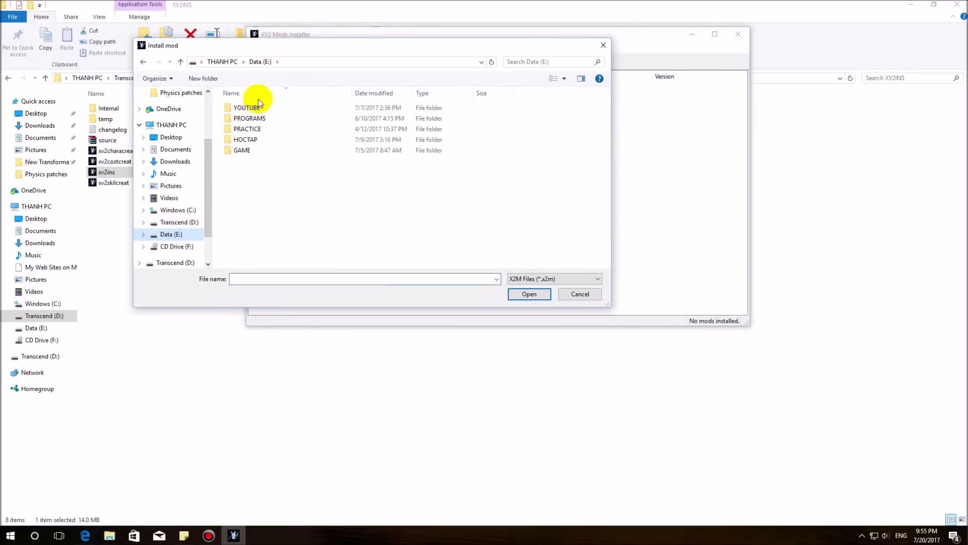
{"action": "double_click", "coordinate": [245, 149]}
{"action": "double_click", "coordinate": [248, 129]}
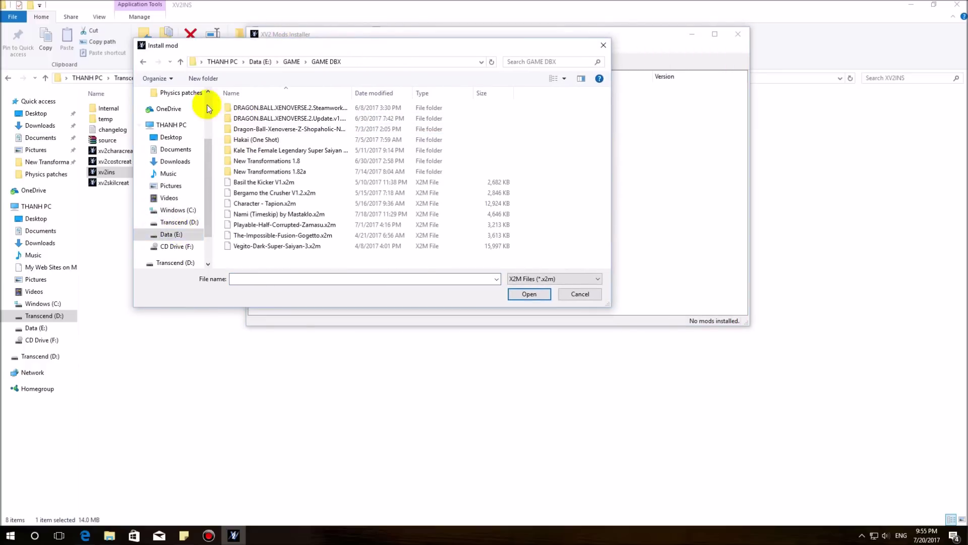
{"action": "left_click", "coordinate": [253, 171]}
{"action": "double_click", "coordinate": [254, 172]}
{"action": "double_click", "coordinate": [259, 107]}
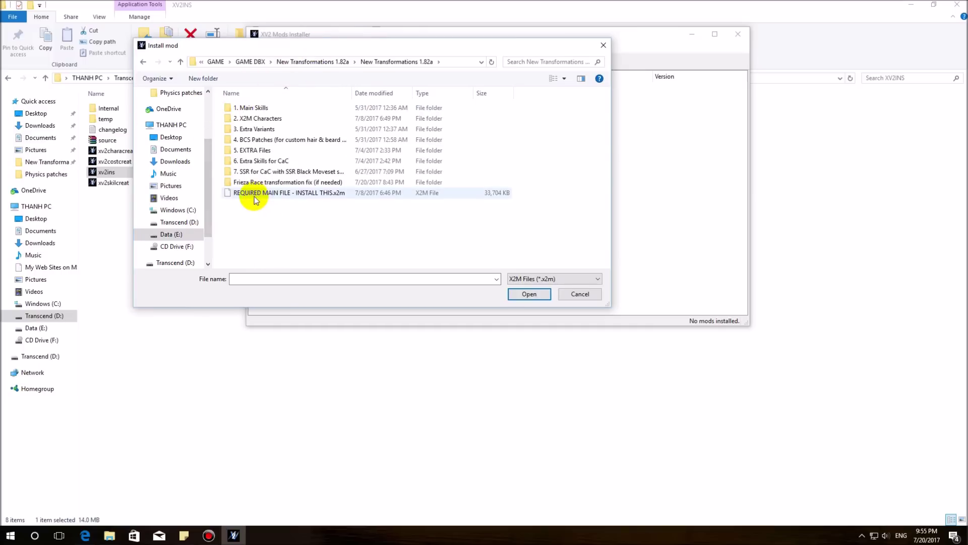
- Install REQUIRED MAIN FILE - INSTALL THIS.x2m, accepting its system-wide game files
{"action": "left_click", "coordinate": [254, 194]}
{"action": "left_click", "coordinate": [526, 296]}
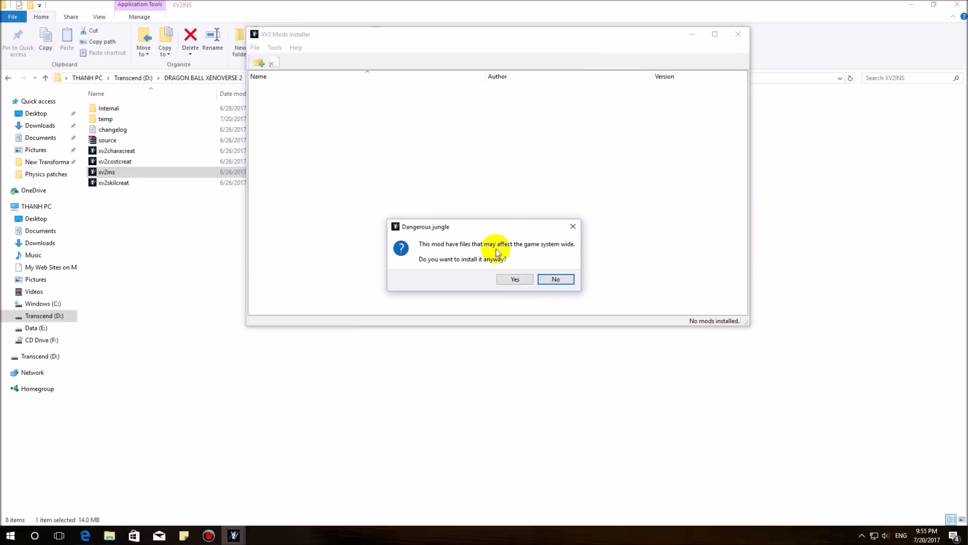
{"action": "left_click", "coordinate": [512, 278]}
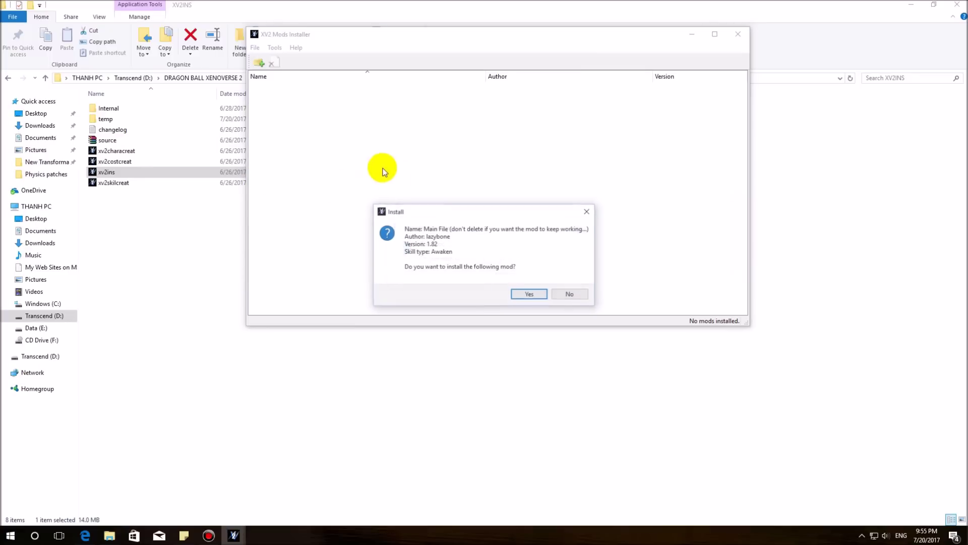
{"action": "left_click", "coordinate": [530, 293]}
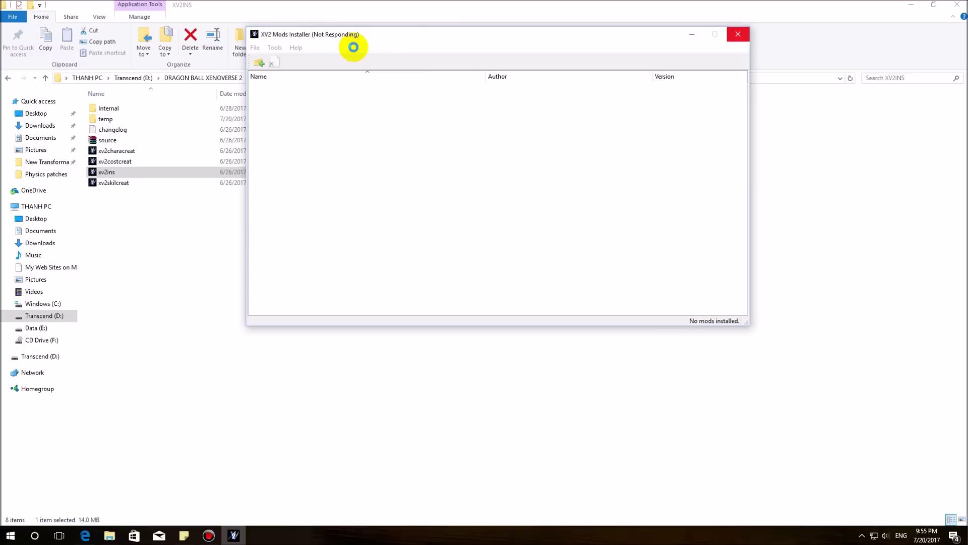
{"action": "left_click_drag", "start_coordinate": [353, 47], "coordinate": [434, 86]}
{"action": "left_click", "coordinate": [231, 459]}
{"action": "right_click", "coordinate": [343, 35]}
{"action": "left_click", "coordinate": [349, 65]}
{"action": "right_click", "coordinate": [328, 37]}
{"action": "left_click", "coordinate": [356, 64]}
{"action": "right_click", "coordinate": [308, 34]}
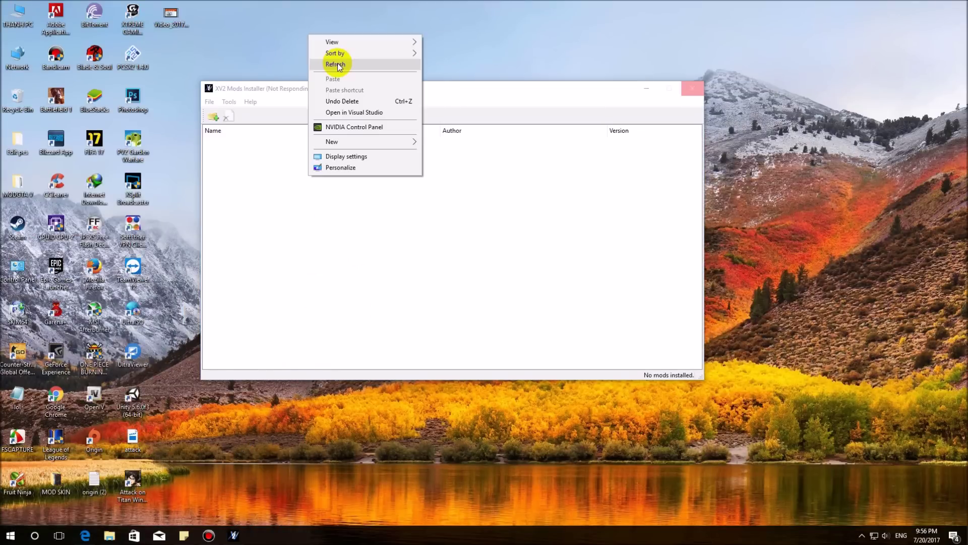
{"action": "left_click", "coordinate": [335, 64]}
{"action": "right_click", "coordinate": [289, 32]}
{"action": "left_click", "coordinate": [321, 65]}
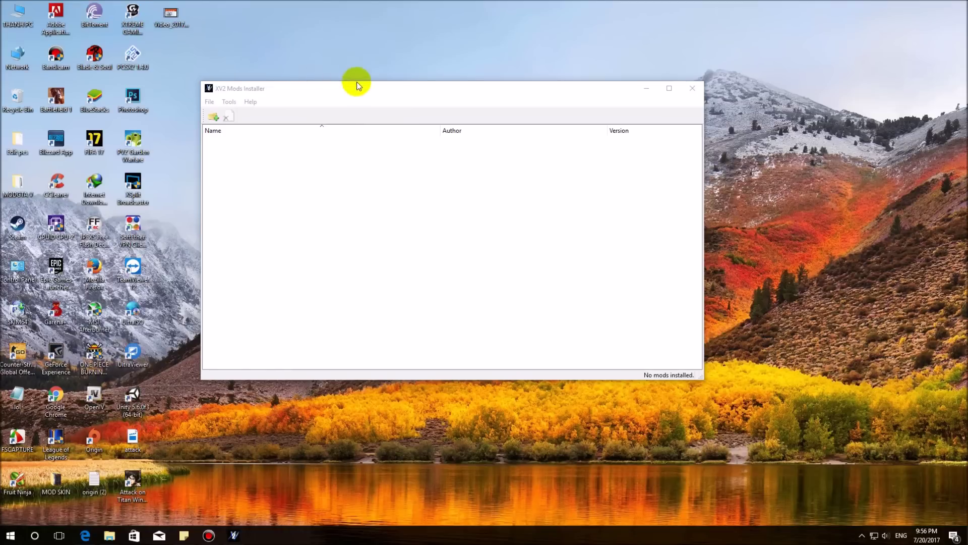
- Return to the mod installer and acknowledge the main file's installation
{"action": "mouse_move", "coordinate": [233, 535]}
{"action": "left_click", "coordinate": [290, 502]}
{"action": "left_click", "coordinate": [511, 274]}
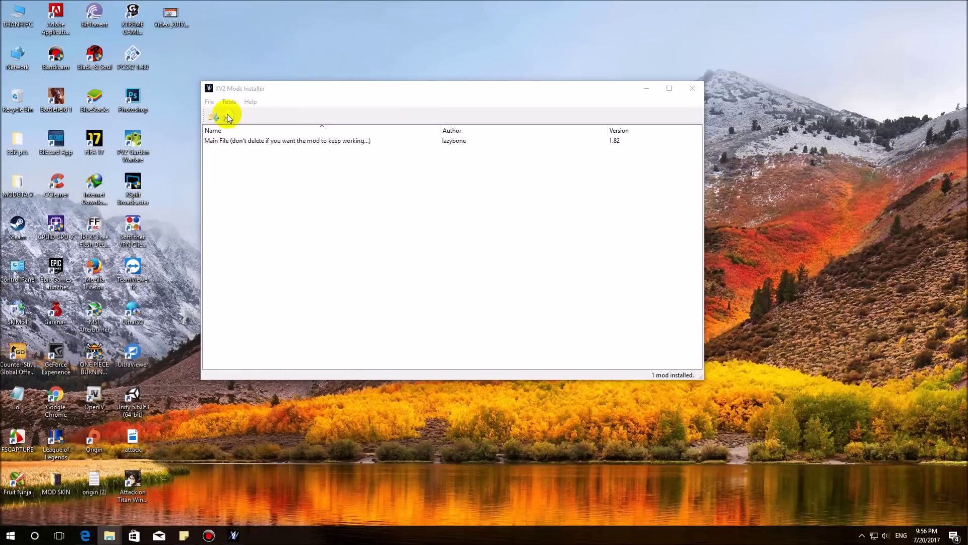
- Install all .x2m files from the 1. Main Skills folder together with silent mode activated
{"action": "key", "text": "ctrl+o"}
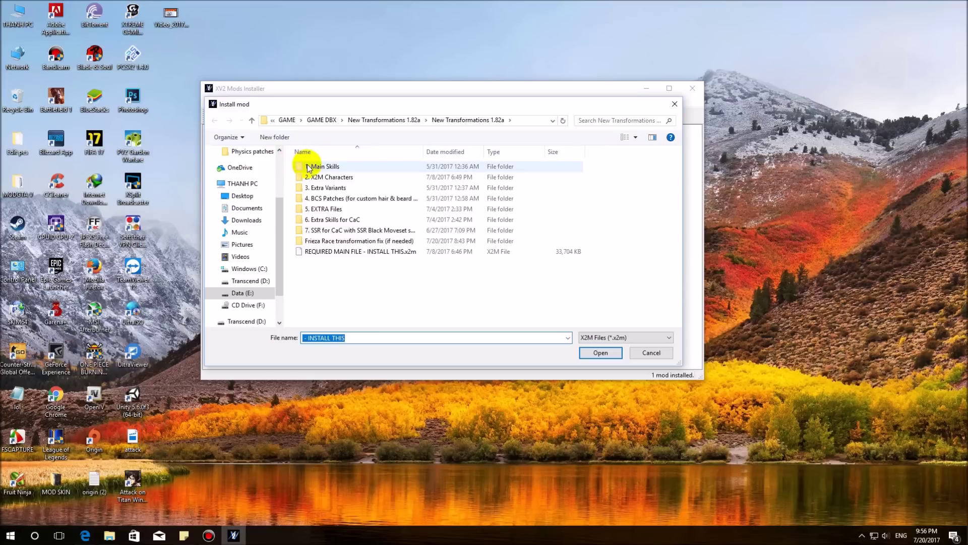
{"action": "double_click", "coordinate": [310, 164]}
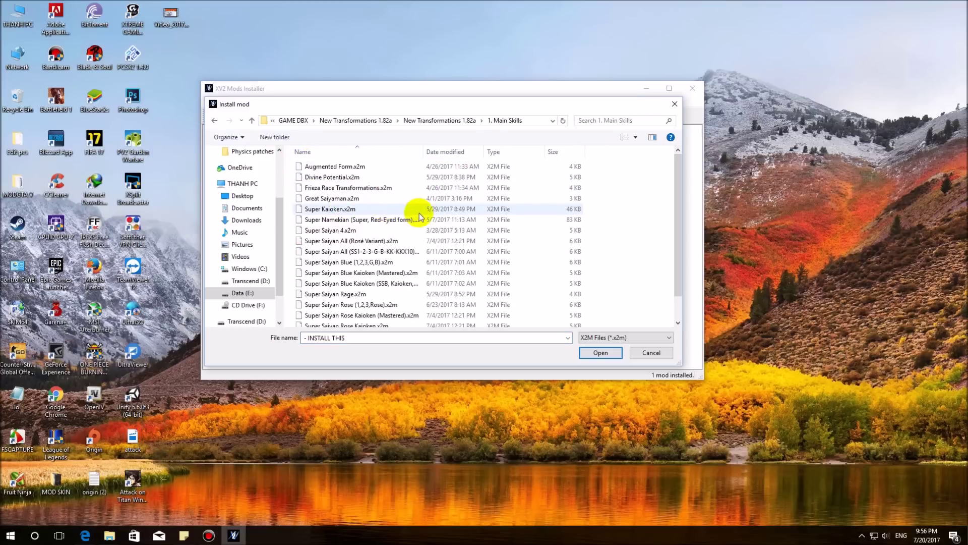
{"action": "scroll", "coordinate": [413, 252], "scroll_direction": "down", "scroll_amount": 1}
{"action": "key", "text": "ctrl+a"}
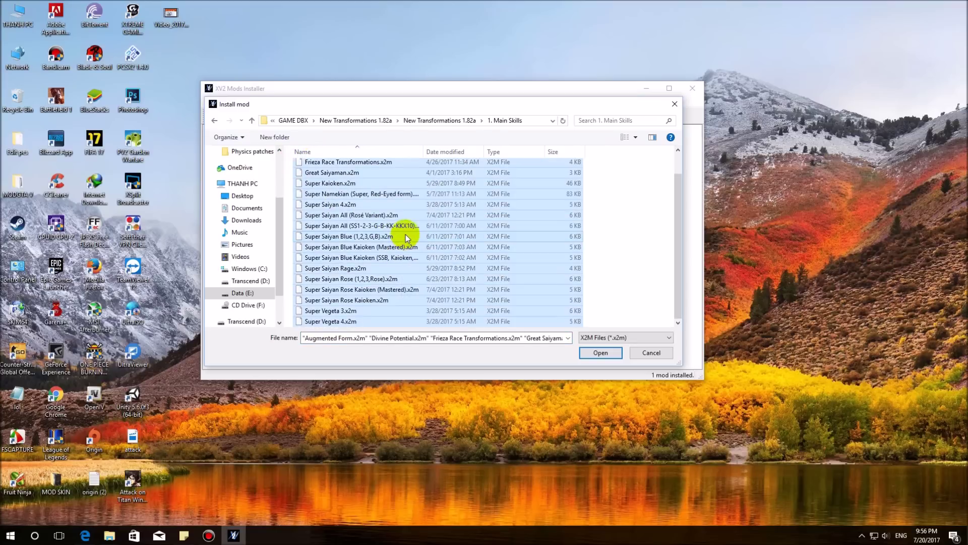
{"action": "left_click", "coordinate": [596, 353]}
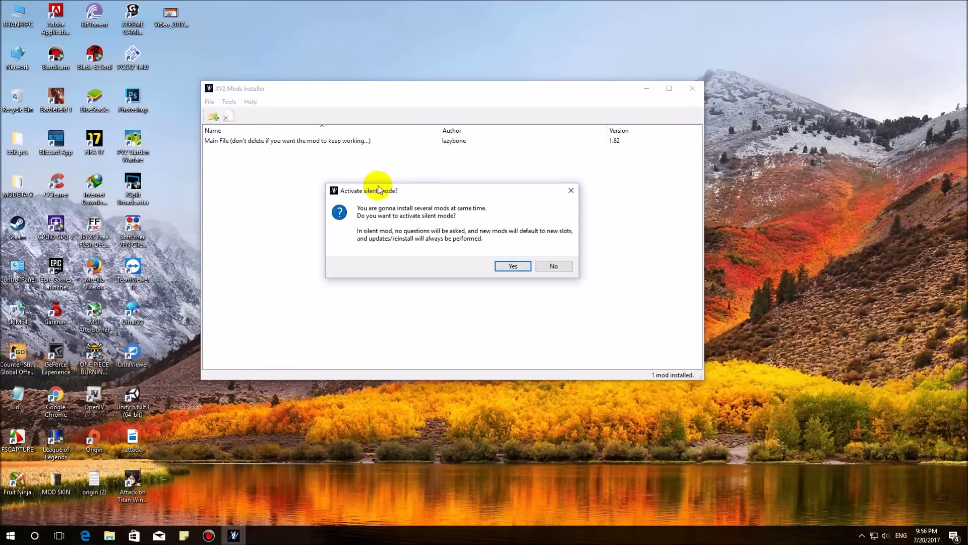
{"action": "left_click", "coordinate": [509, 265]}
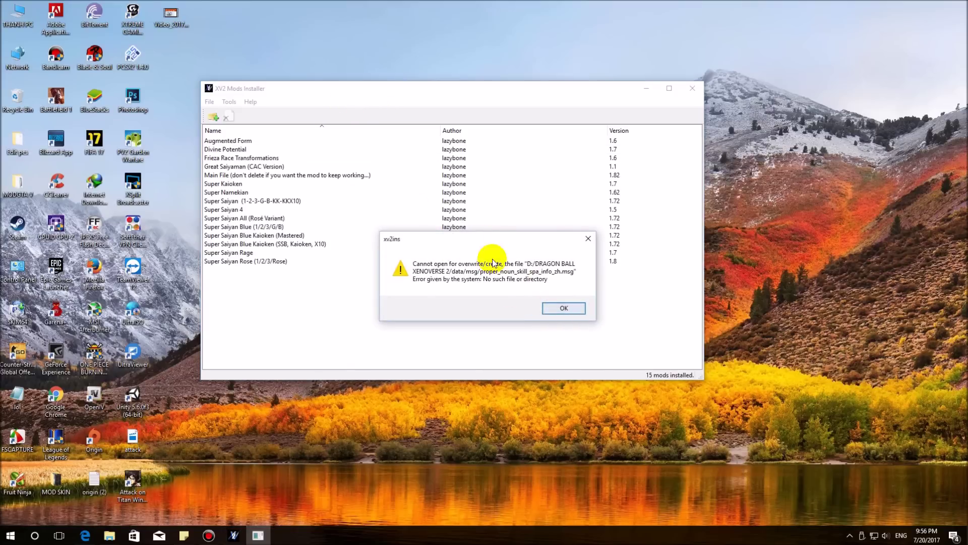
- Dismiss the error and undo dialogs of the Main Skills installation until the installer closes
{"action": "left_click_drag", "start_coordinate": [491, 239], "coordinate": [408, 215]}
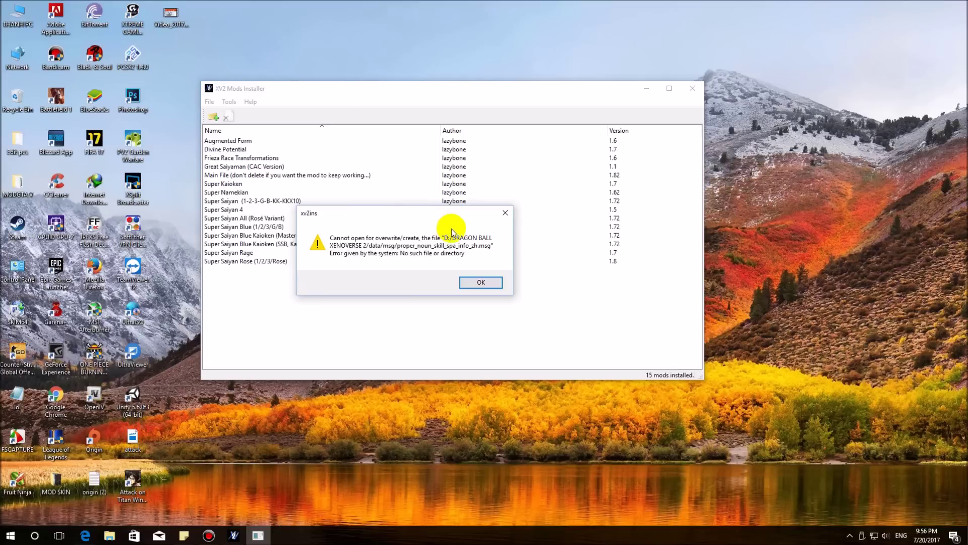
{"action": "left_click", "coordinate": [474, 278]}
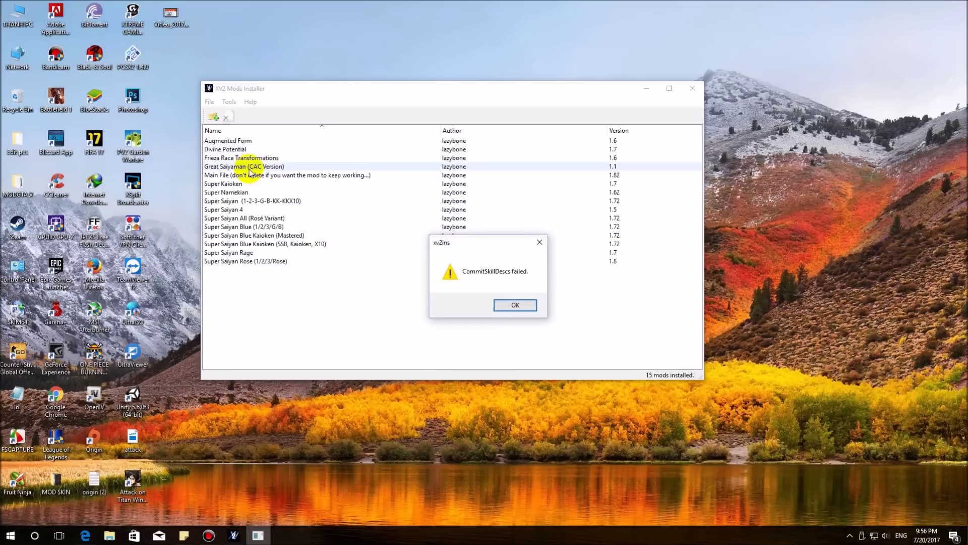
{"action": "left_click", "coordinate": [515, 304]}
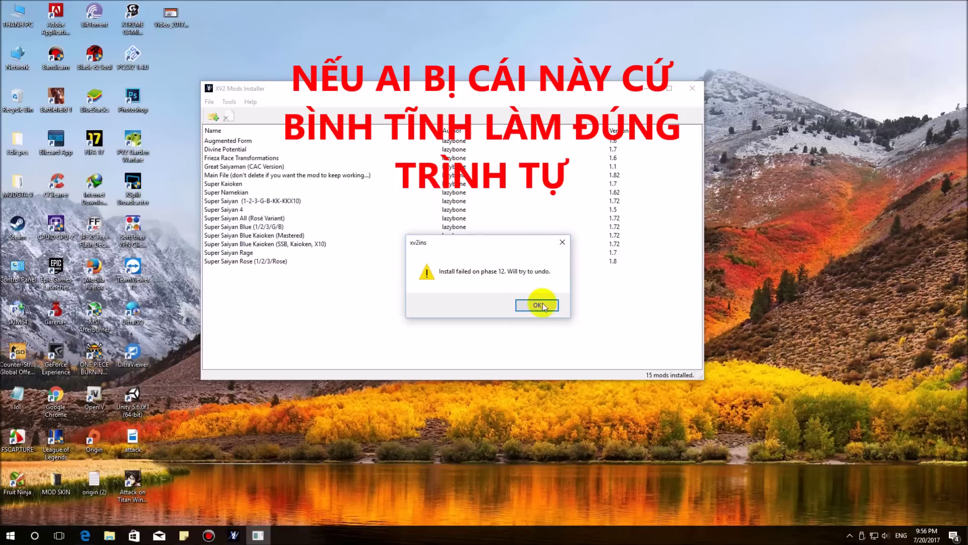
{"action": "left_click", "coordinate": [538, 305]}
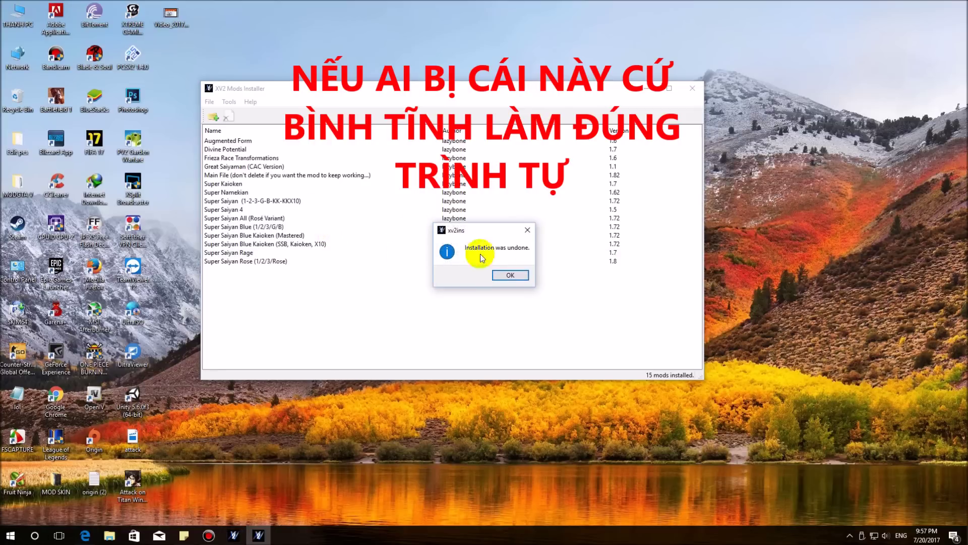
{"action": "left_click", "coordinate": [510, 274]}
{"action": "left_click", "coordinate": [513, 305]}
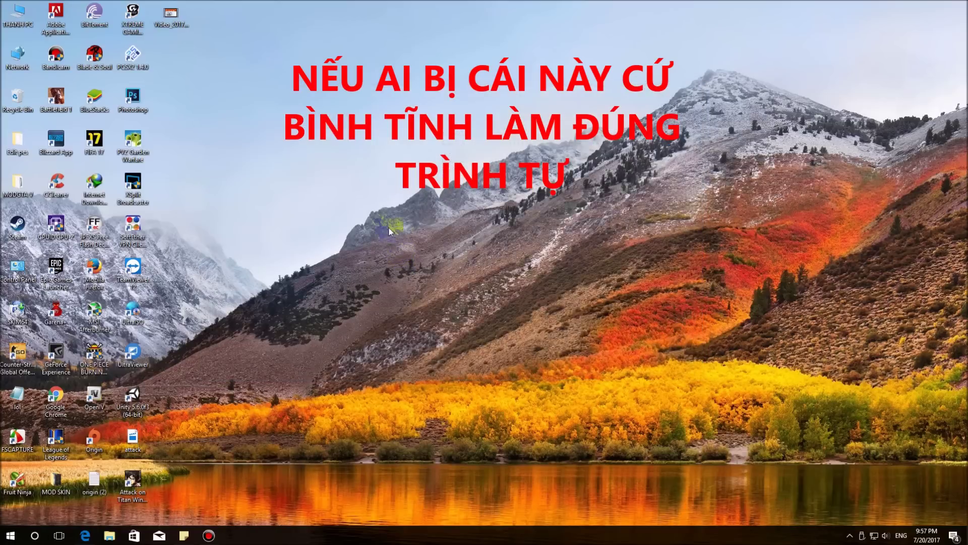
{"action": "right_click", "coordinate": [303, 224]}
{"action": "left_click", "coordinate": [329, 250]}
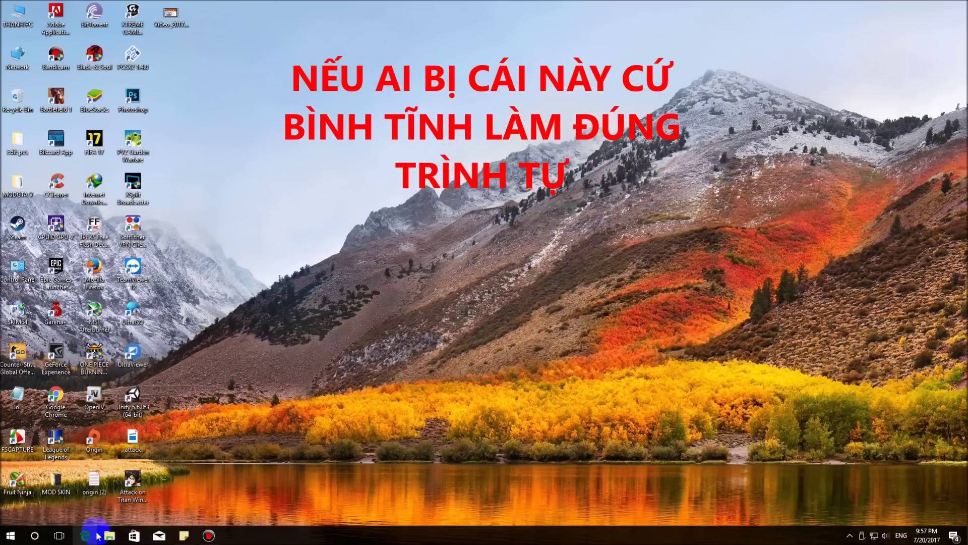
- Open File Explorer and relaunch xv2ins from the XV2INS folder of DRAGON BALL XENOVERSE 2 on drive D
{"action": "left_click", "coordinate": [107, 537]}
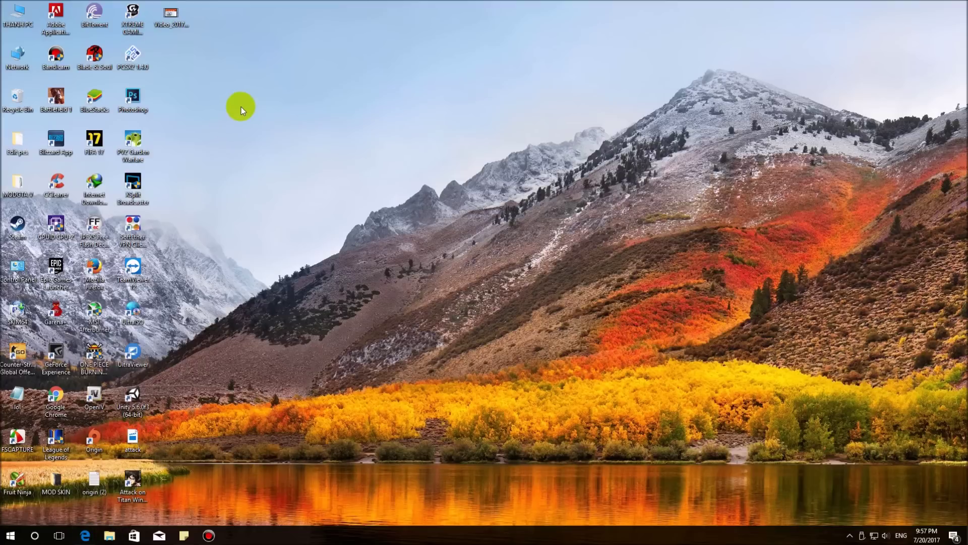
{"action": "left_click_drag", "start_coordinate": [271, 38], "coordinate": [414, 14]}
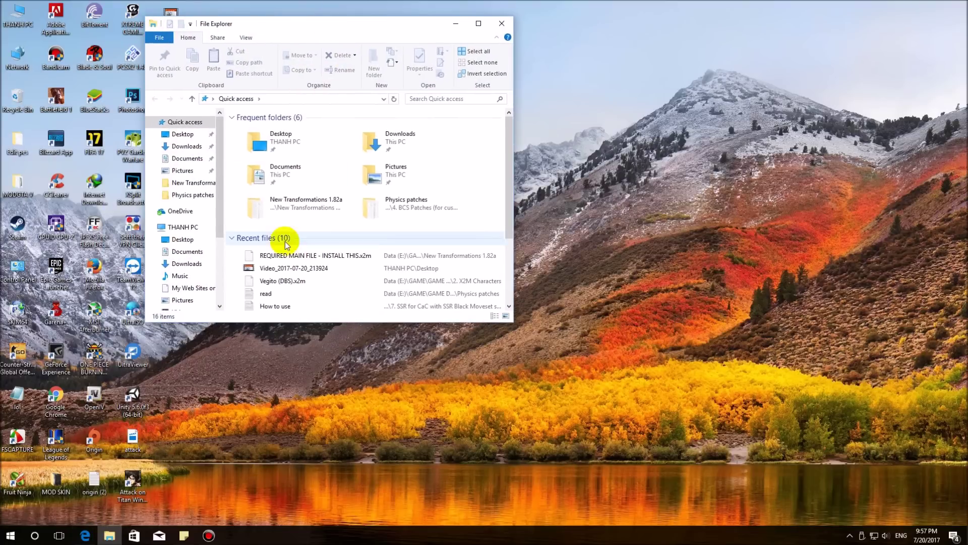
{"action": "scroll", "coordinate": [281, 242], "scroll_direction": "down", "scroll_amount": 3}
{"action": "scroll", "coordinate": [192, 202], "scroll_direction": "down", "scroll_amount": 2}
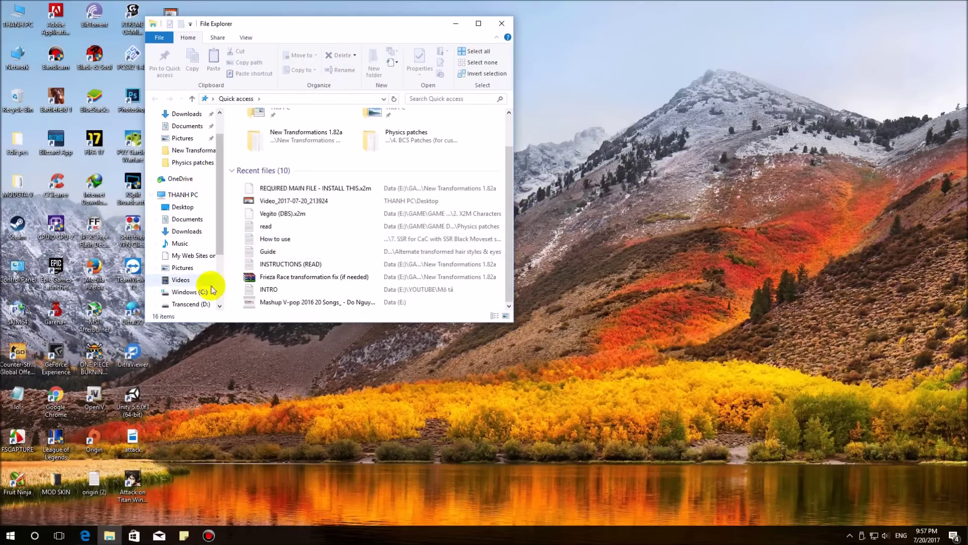
{"action": "left_click", "coordinate": [191, 304]}
{"action": "double_click", "coordinate": [274, 150]}
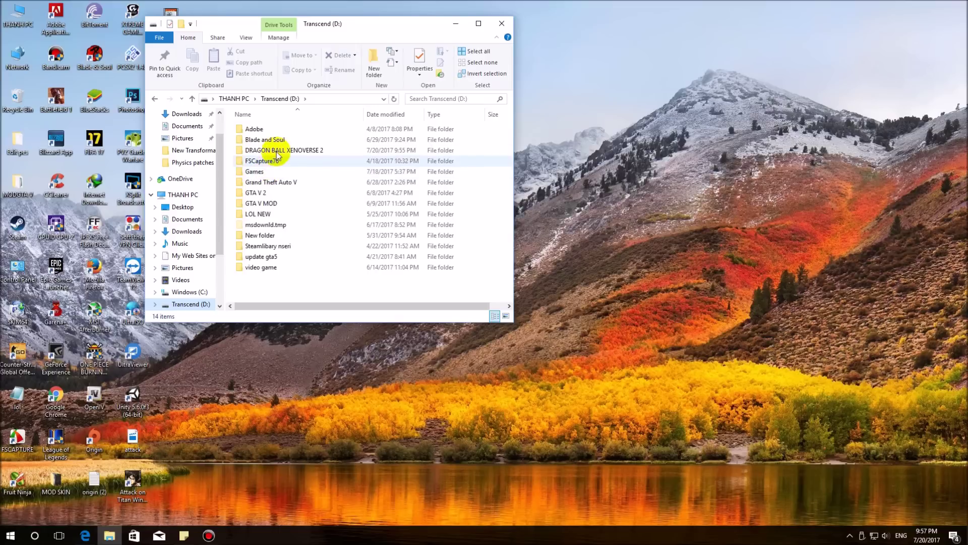
{"action": "double_click", "coordinate": [255, 182]}
{"action": "double_click", "coordinate": [257, 192]}
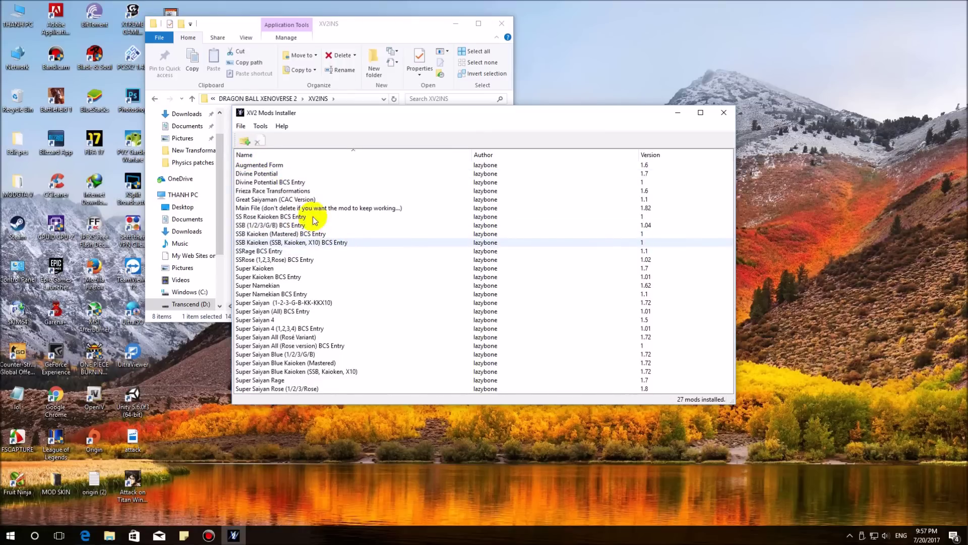
- Start installing a mod and browse to the inner New Transformations 1.82a folder under GAME > GAME DBX on drive E
{"action": "left_click", "coordinate": [245, 141]}
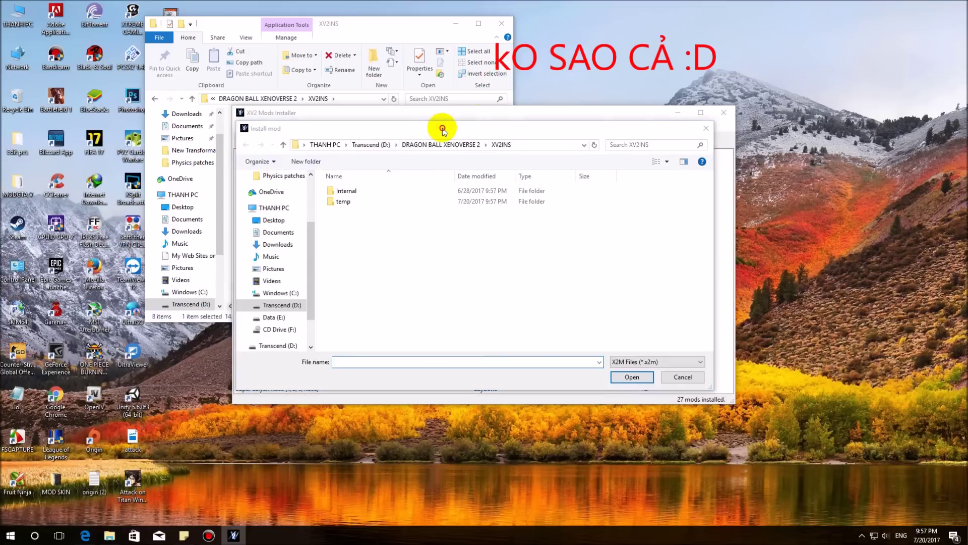
{"action": "left_click_drag", "start_coordinate": [443, 126], "coordinate": [324, 109]}
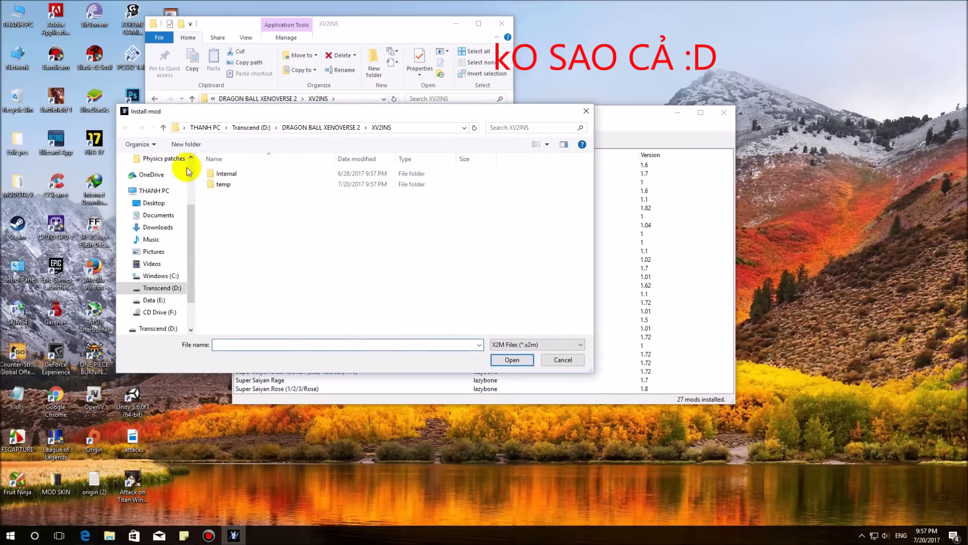
{"action": "left_click", "coordinate": [309, 126]}
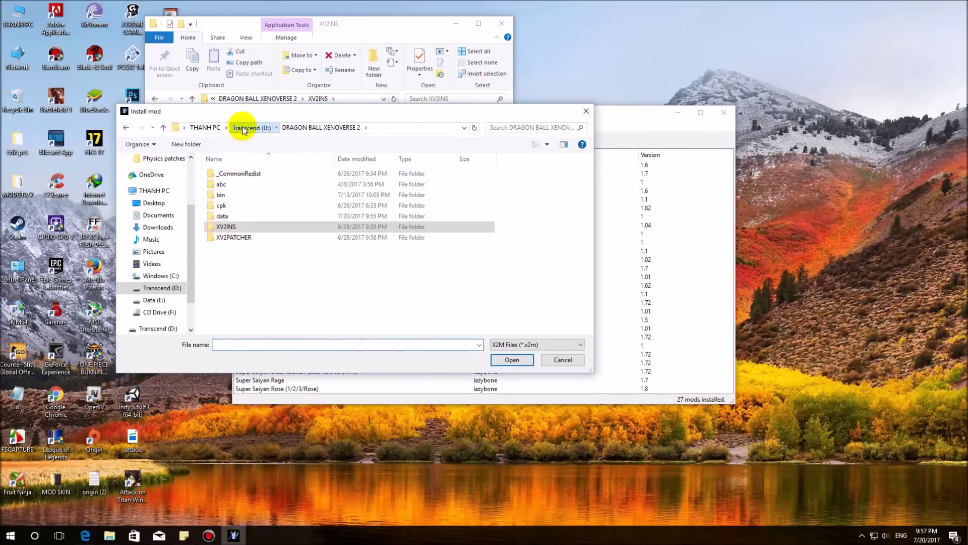
{"action": "left_click", "coordinate": [243, 128]}
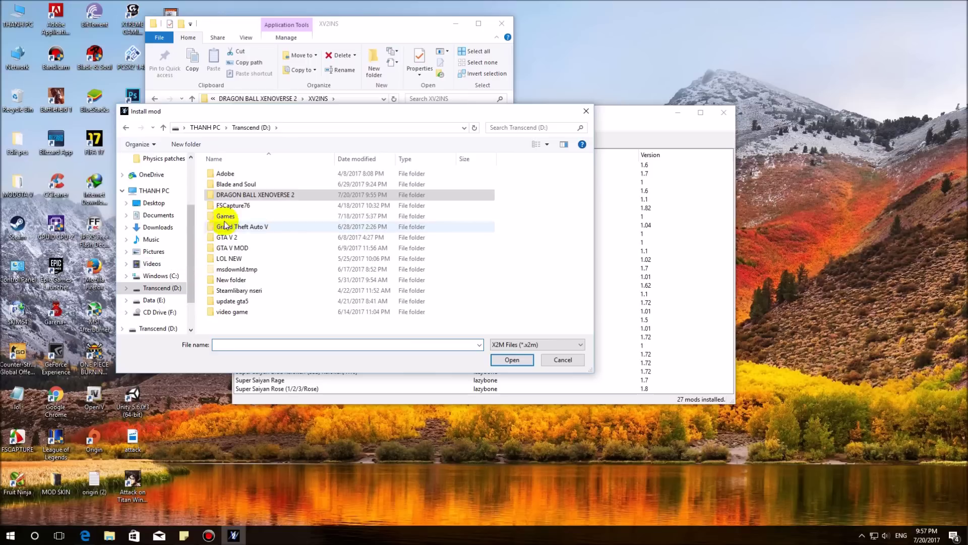
{"action": "left_click", "coordinate": [152, 300]}
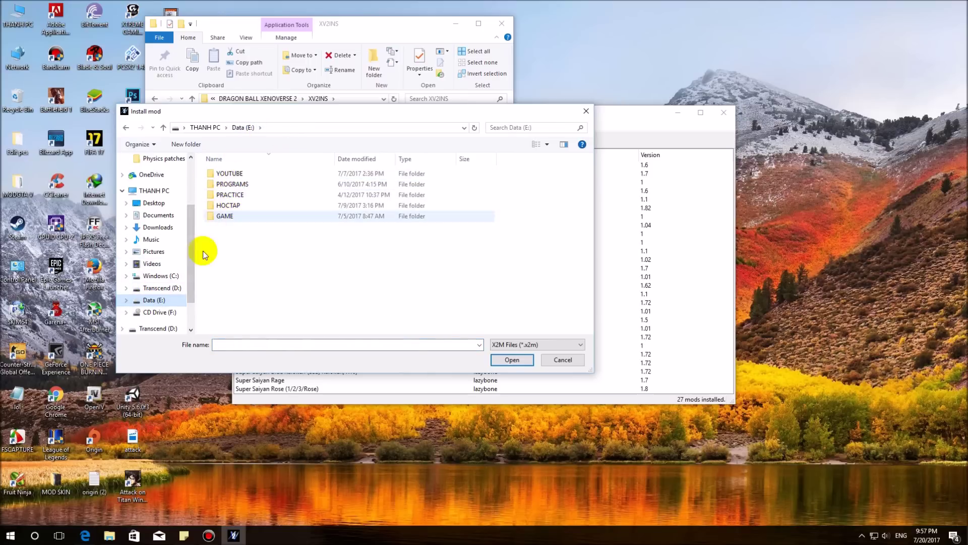
{"action": "left_click", "coordinate": [162, 288]}
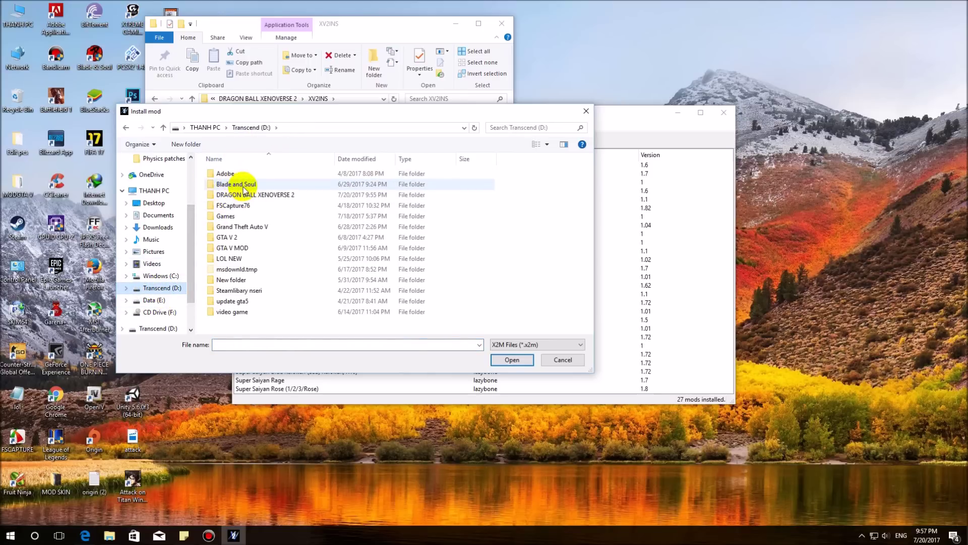
{"action": "left_click", "coordinate": [152, 300]}
{"action": "double_click", "coordinate": [224, 215]}
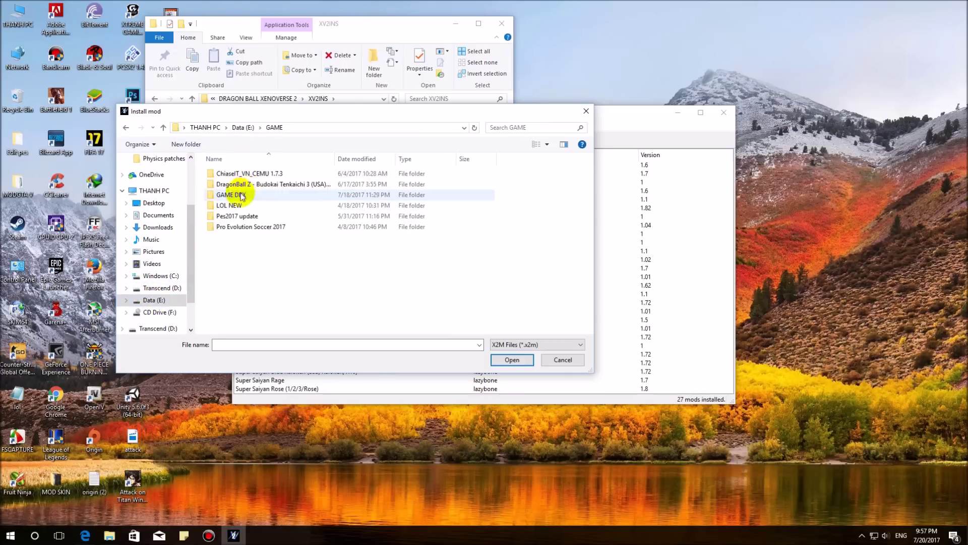
{"action": "double_click", "coordinate": [228, 194]}
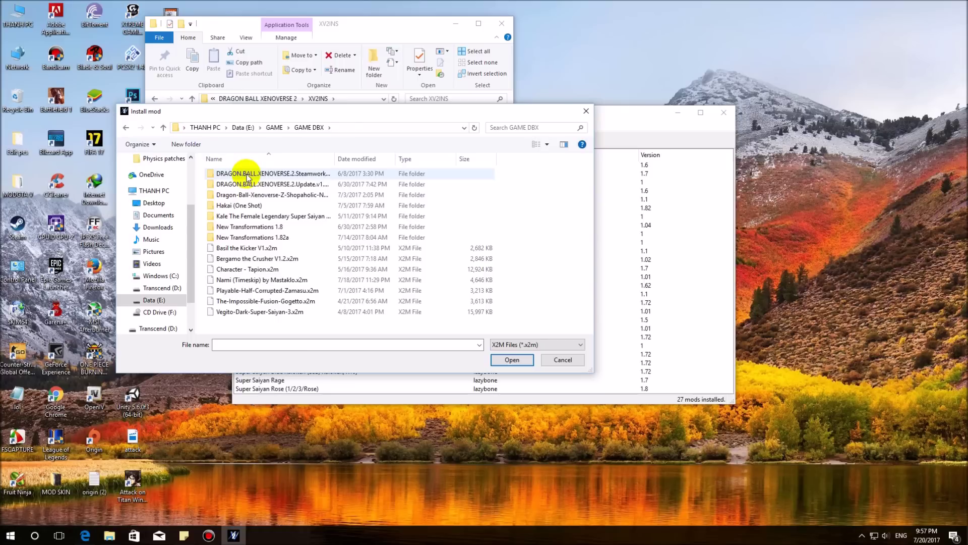
{"action": "left_click", "coordinate": [224, 236]}
{"action": "double_click", "coordinate": [225, 236]}
{"action": "double_click", "coordinate": [222, 173]}
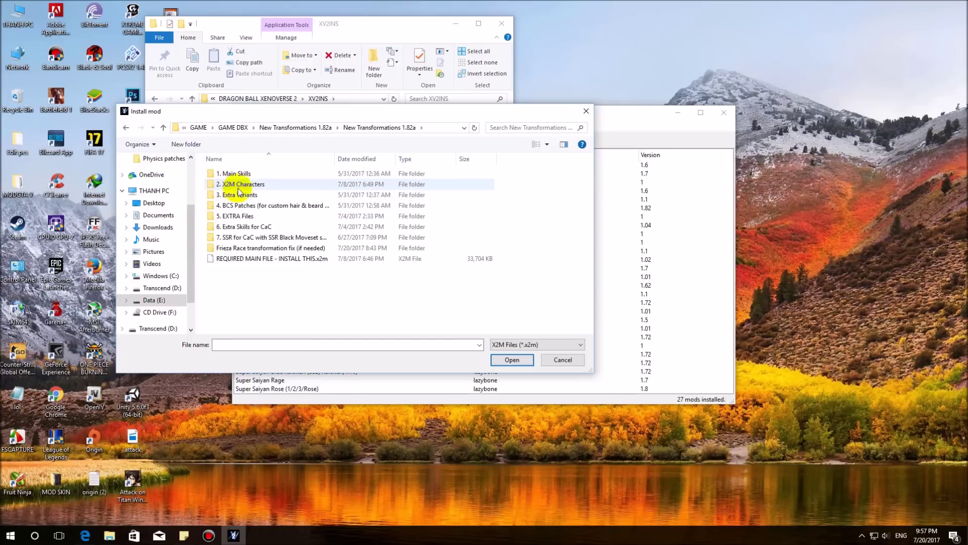
- Look through the mod files in the 2. X2M Characters folder and return to its parent folder
{"action": "double_click", "coordinate": [240, 185]}
{"action": "scroll", "coordinate": [287, 203], "scroll_direction": "down", "scroll_amount": 1}
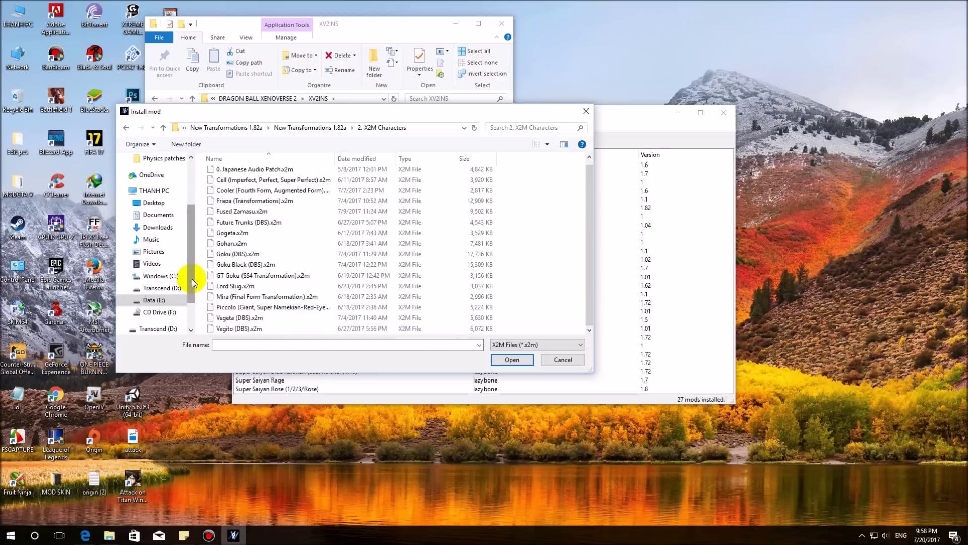
{"action": "scroll", "coordinate": [227, 275], "scroll_direction": "up", "scroll_amount": 1}
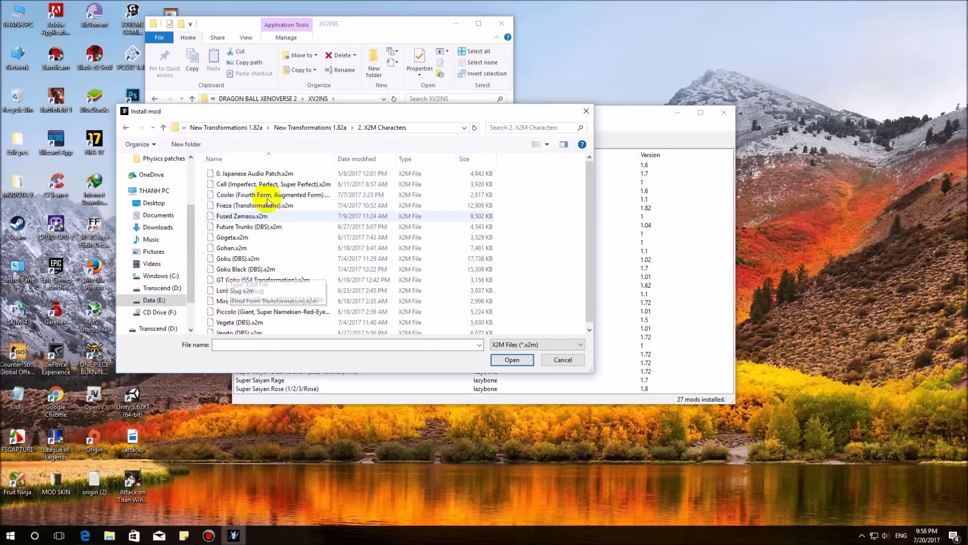
{"action": "left_click_drag", "start_coordinate": [237, 113], "coordinate": [288, 105]}
{"action": "left_click", "coordinate": [328, 124]}
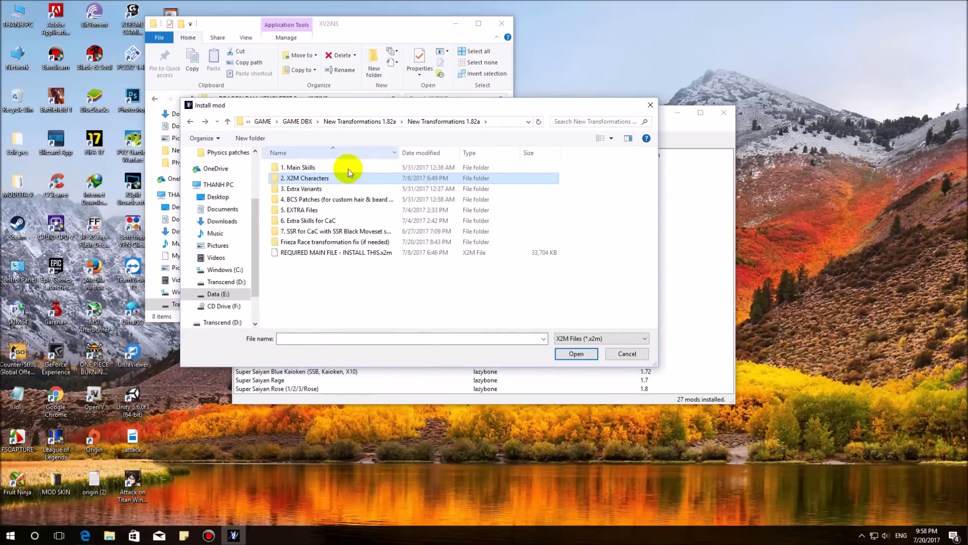
- Install all .x2m files from the 3. Extra Variants folder together with silent mode activated
{"action": "left_click", "coordinate": [301, 190]}
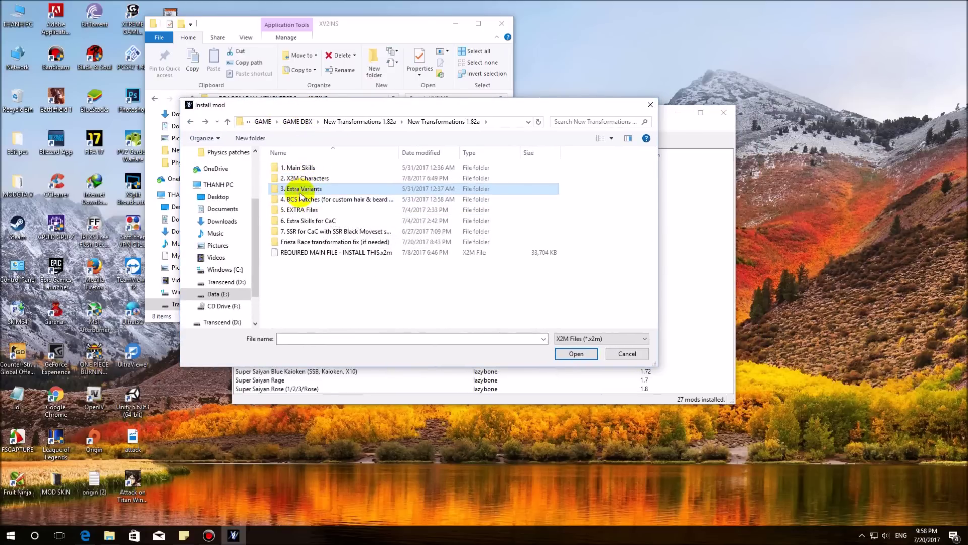
{"action": "double_click", "coordinate": [301, 190]}
{"action": "left_click_drag", "start_coordinate": [303, 280], "coordinate": [396, 152]}
{"action": "left_click_drag", "start_coordinate": [309, 298], "coordinate": [399, 183]}
{"action": "left_click", "coordinate": [575, 353]}
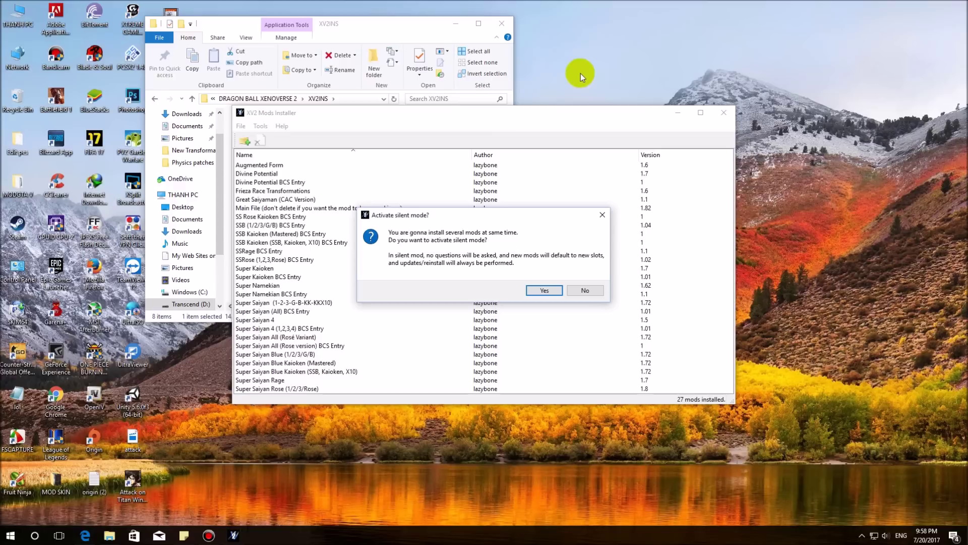
{"action": "key", "text": "Return"}
{"action": "right_click", "coordinate": [605, 102]}
{"action": "left_click", "coordinate": [468, 113]}
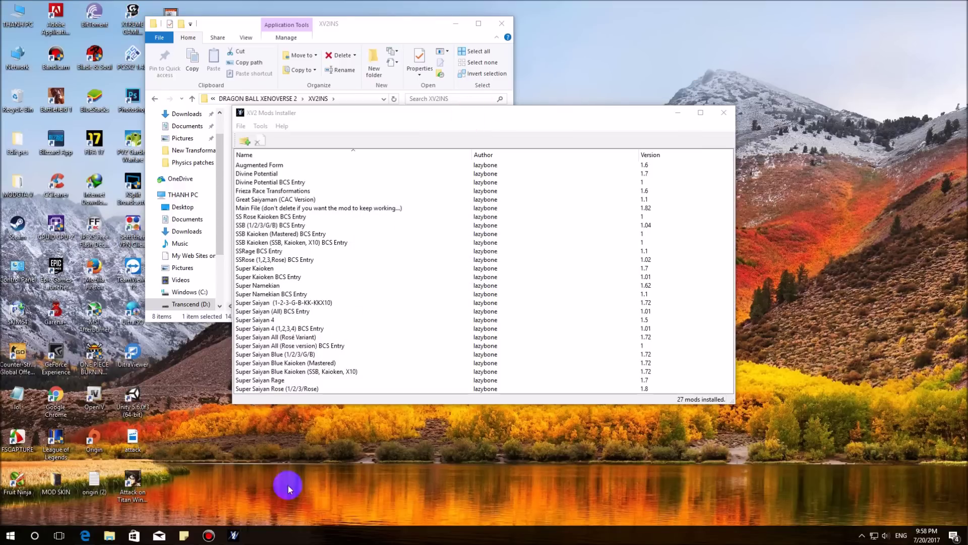
{"action": "right_click", "coordinate": [561, 65]}
{"action": "left_click", "coordinate": [587, 95]}
{"action": "right_click", "coordinate": [560, 65]}
{"action": "left_click", "coordinate": [585, 95]}
{"action": "right_click", "coordinate": [558, 82]}
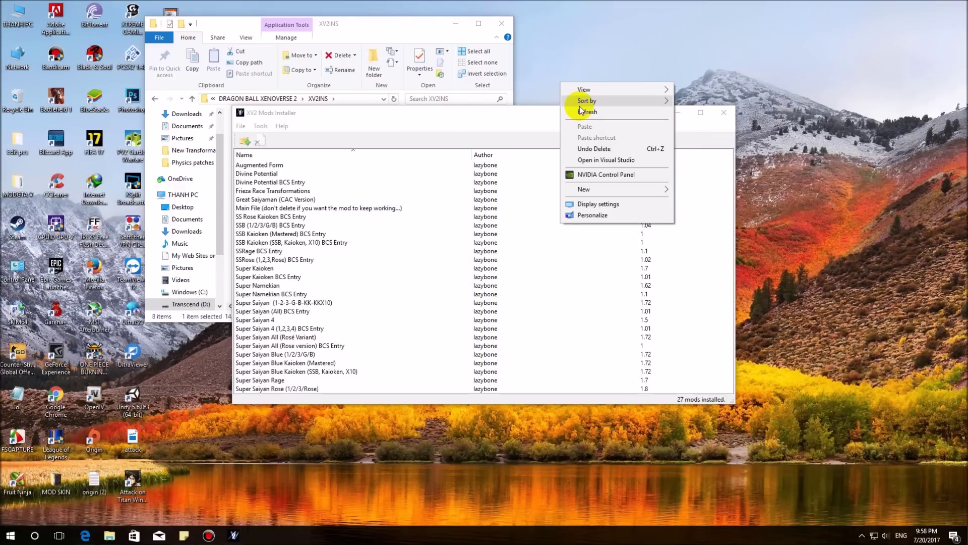
{"action": "left_click", "coordinate": [584, 96]}
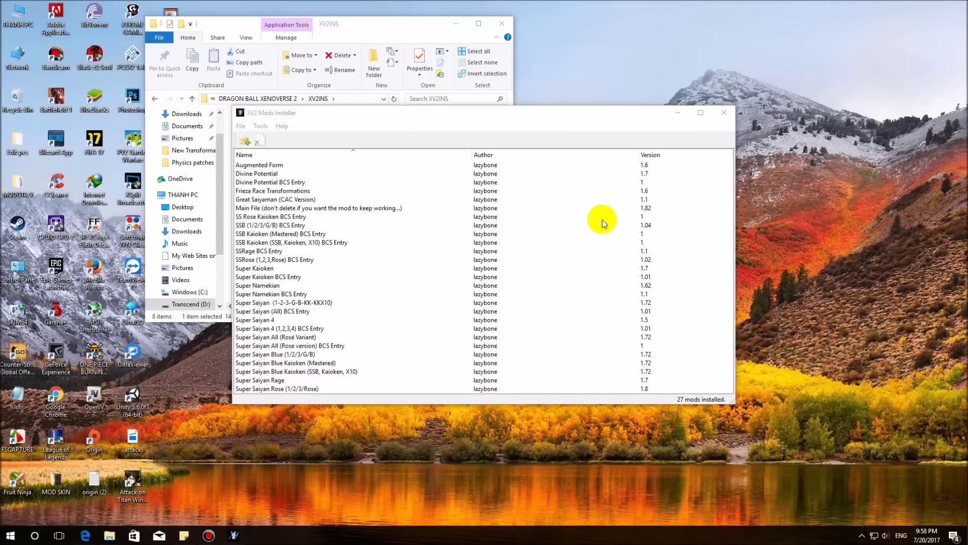
{"action": "right_click", "coordinate": [575, 72]}
{"action": "left_click", "coordinate": [585, 101]}
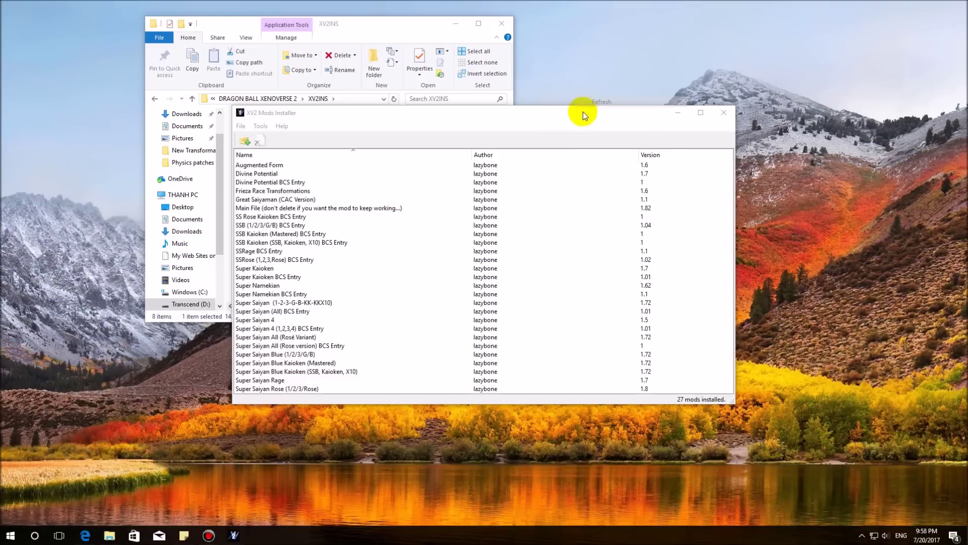
{"action": "right_click", "coordinate": [557, 57]}
{"action": "left_click", "coordinate": [580, 84]}
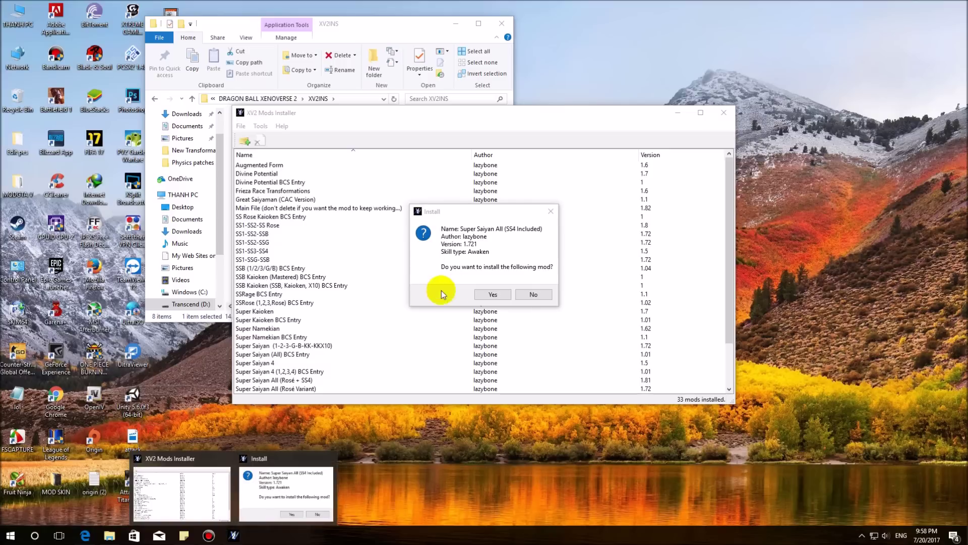
- Agree to install the Super Saiyan All (SS4 Included) mod
{"action": "left_click", "coordinate": [488, 295]}
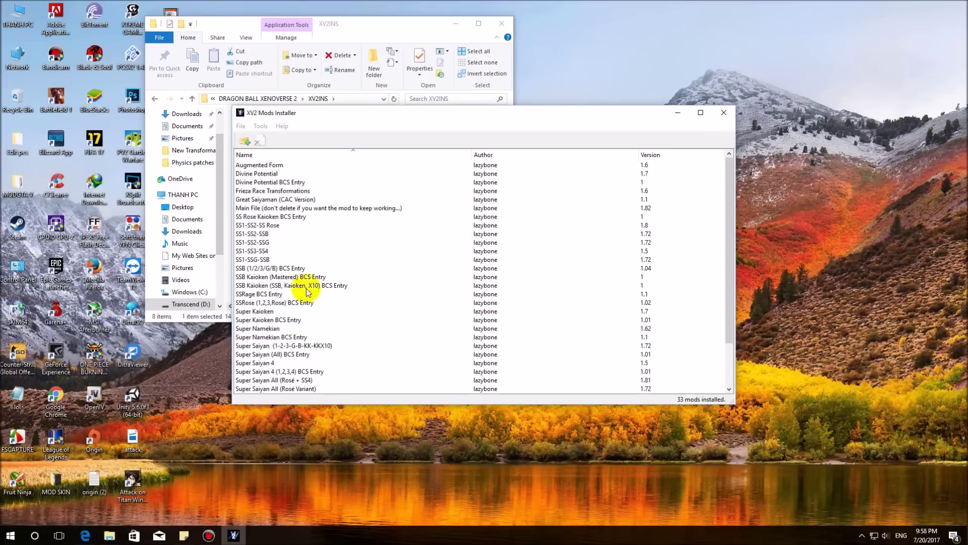
{"action": "right_click", "coordinate": [571, 82]}
{"action": "left_click", "coordinate": [583, 107]}
{"action": "right_click", "coordinate": [569, 79]}
{"action": "left_click", "coordinate": [586, 105]}
{"action": "right_click", "coordinate": [569, 82]}
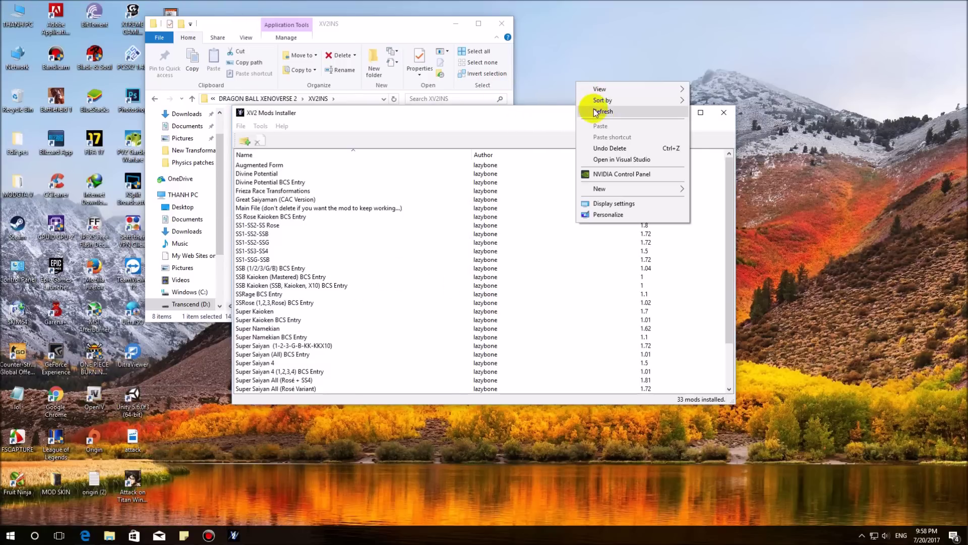
{"action": "left_click", "coordinate": [587, 107]}
{"action": "right_click", "coordinate": [569, 80]}
{"action": "left_click", "coordinate": [586, 108]}
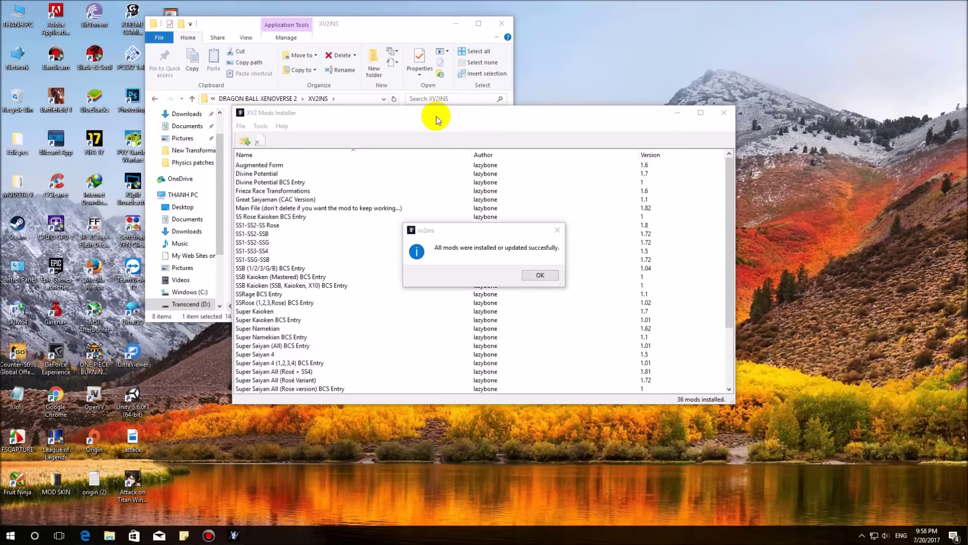
- Acknowledge the Extra Variants installation and install all custom hair patch .x2m files from the 4. BCS Patches folder in silent mode
{"action": "left_click", "coordinate": [539, 275]}
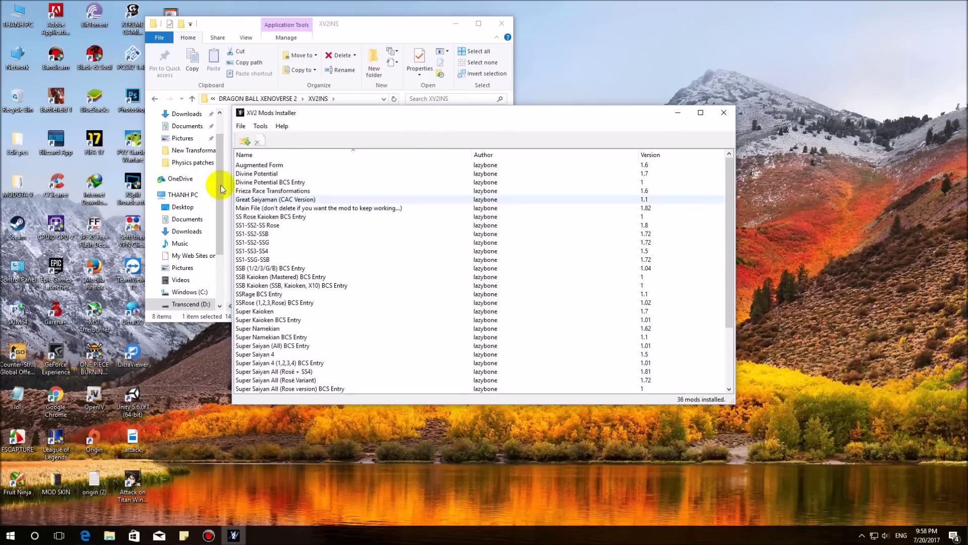
{"action": "left_click", "coordinate": [244, 141]}
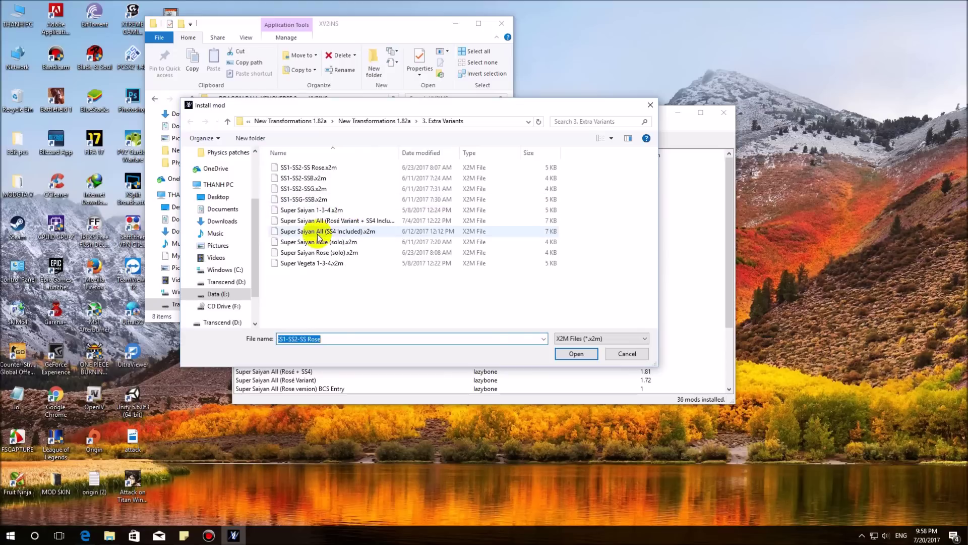
{"action": "left_click", "coordinate": [353, 121]}
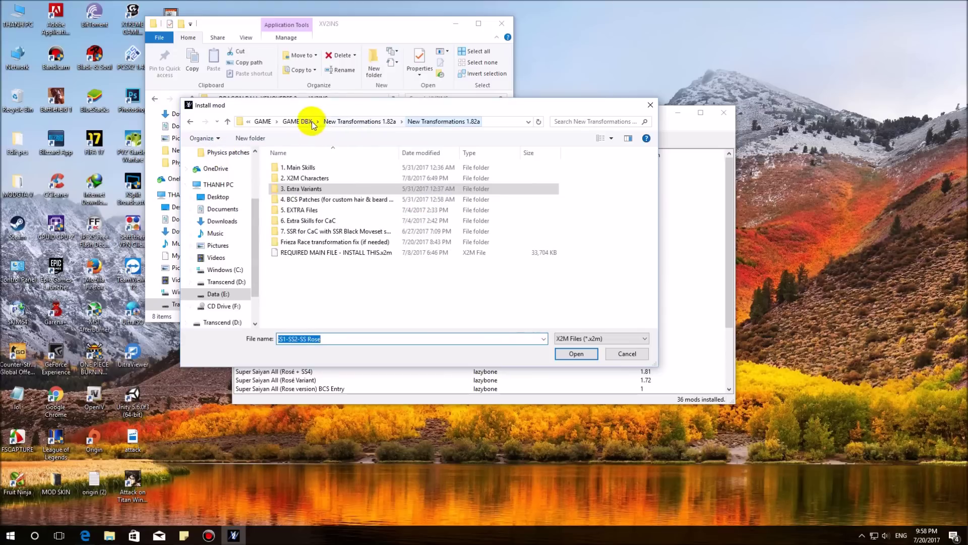
{"action": "double_click", "coordinate": [303, 200]}
{"action": "left_click_drag", "start_coordinate": [314, 250], "coordinate": [349, 193]}
{"action": "left_click", "coordinate": [576, 353]}
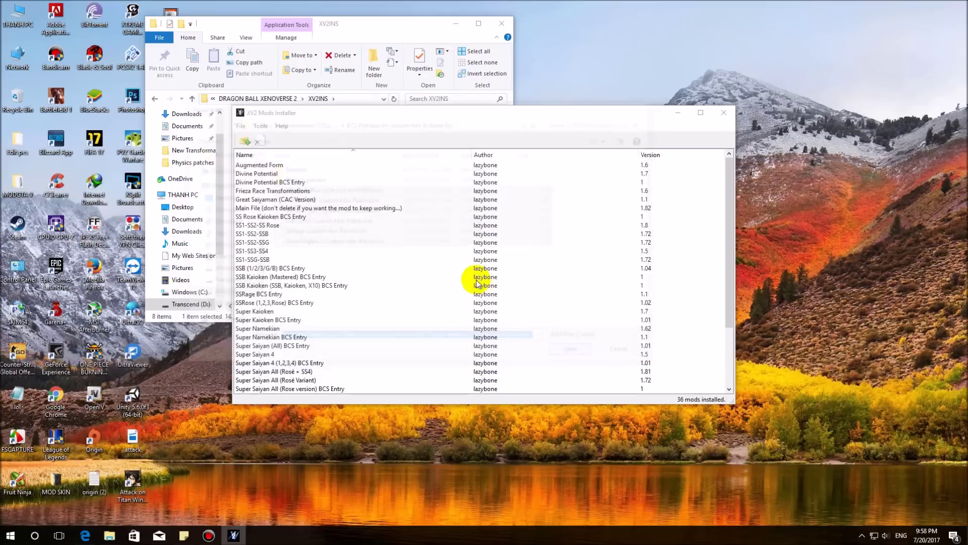
{"action": "left_click", "coordinate": [542, 289]}
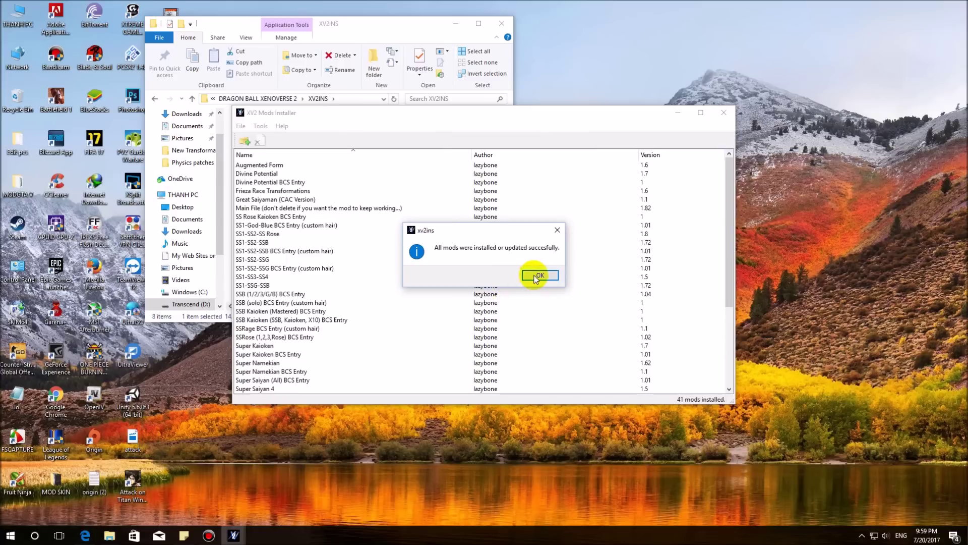
{"action": "left_click", "coordinate": [524, 277]}
- Install all .x2m files from the Physics patches subfolder of 4. BCS Patches together in silent mode and acknowledge the completion
{"action": "left_click", "coordinate": [244, 141]}
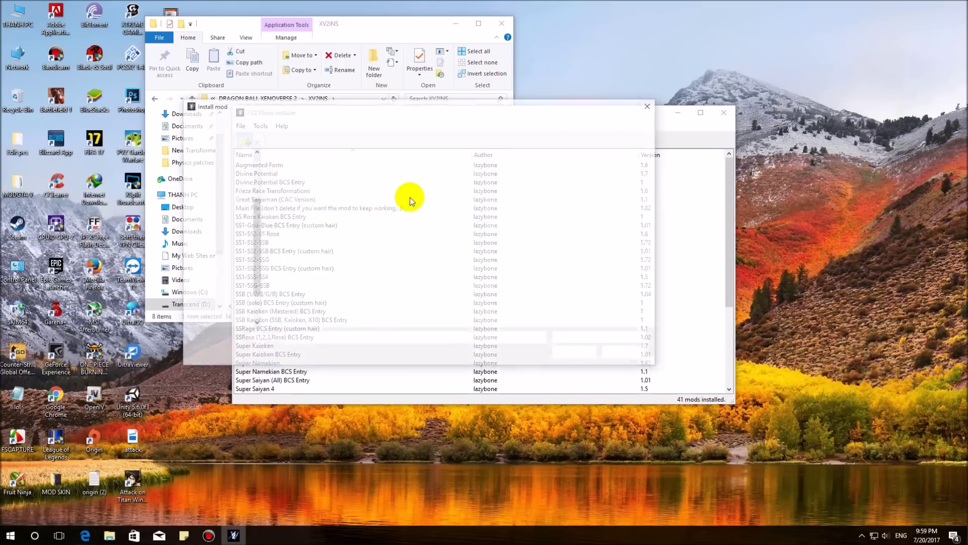
{"action": "double_click", "coordinate": [307, 180]}
{"action": "left_click_drag", "start_coordinate": [304, 248], "coordinate": [391, 151]}
{"action": "left_click", "coordinate": [566, 356]}
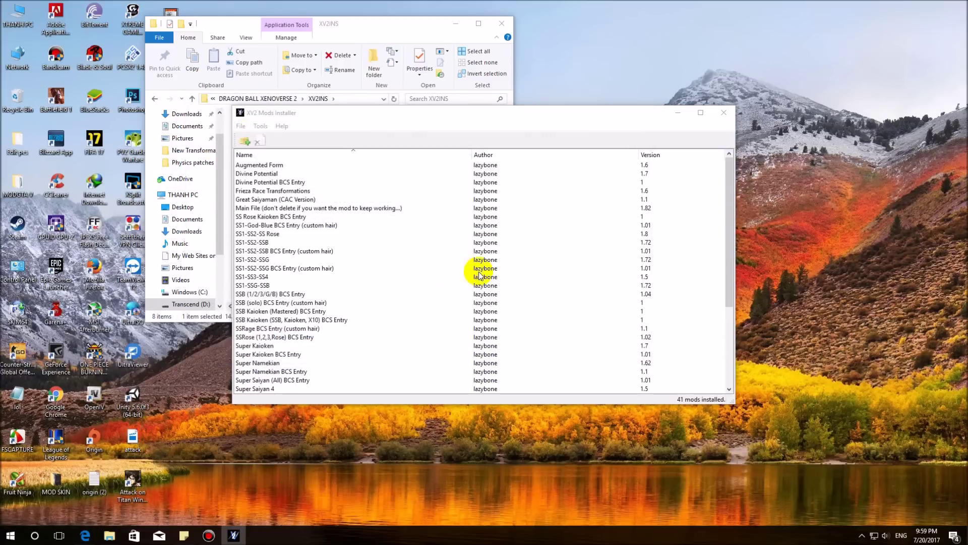
{"action": "left_click", "coordinate": [504, 288]}
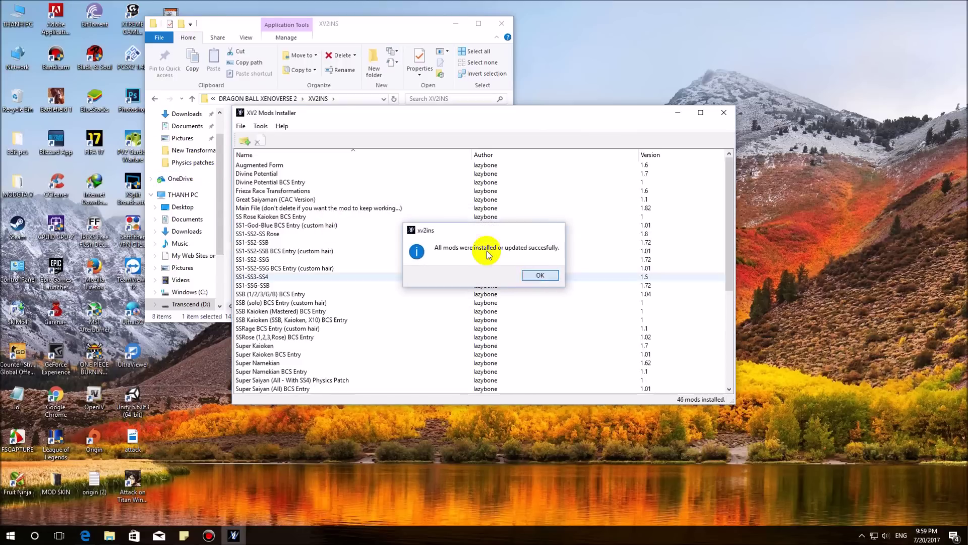
{"action": "left_click", "coordinate": [537, 275]}
- Examine the mod files in the Beard fix and Physics patches subfolders of 4. BCS Patches without installing any
{"action": "left_click", "coordinate": [247, 141]}
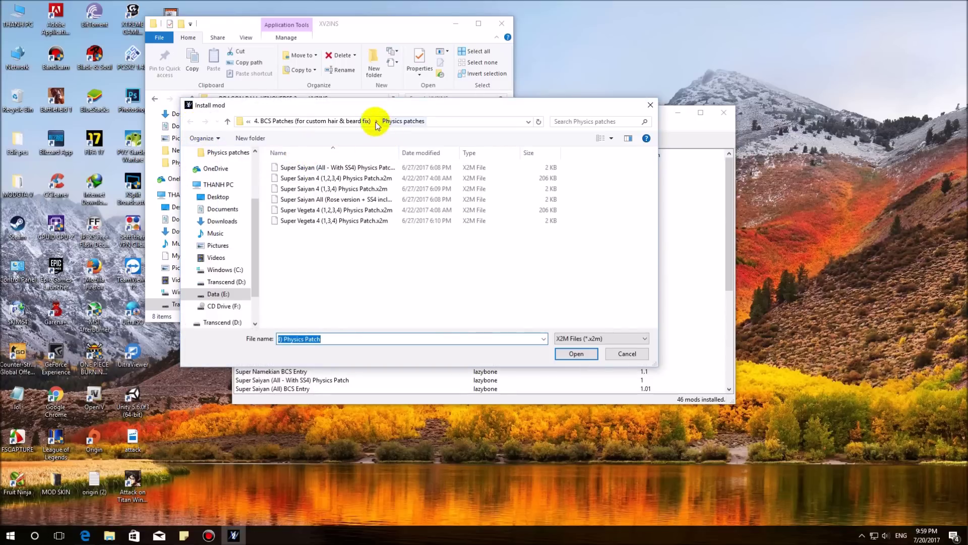
{"action": "left_click", "coordinate": [343, 122]}
{"action": "double_click", "coordinate": [294, 168]}
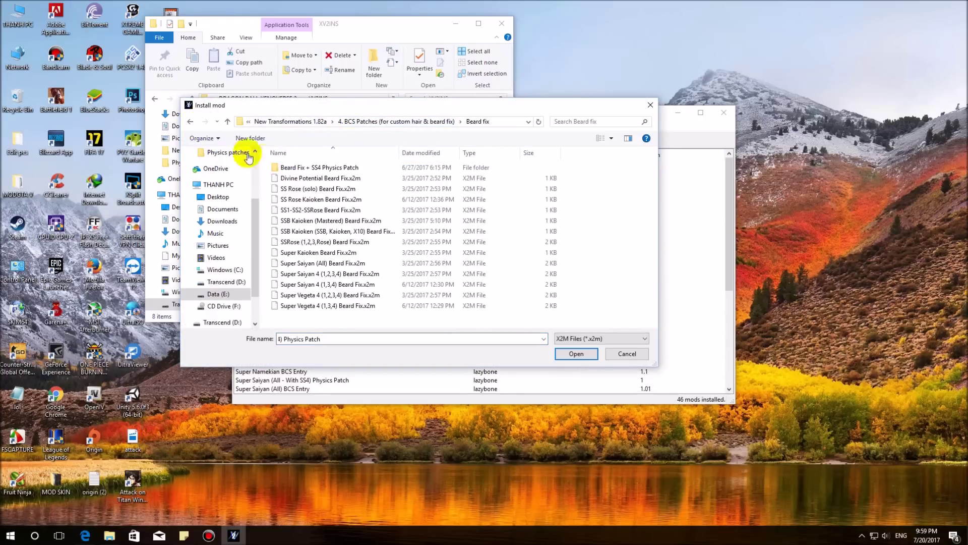
{"action": "left_click", "coordinate": [408, 122]}
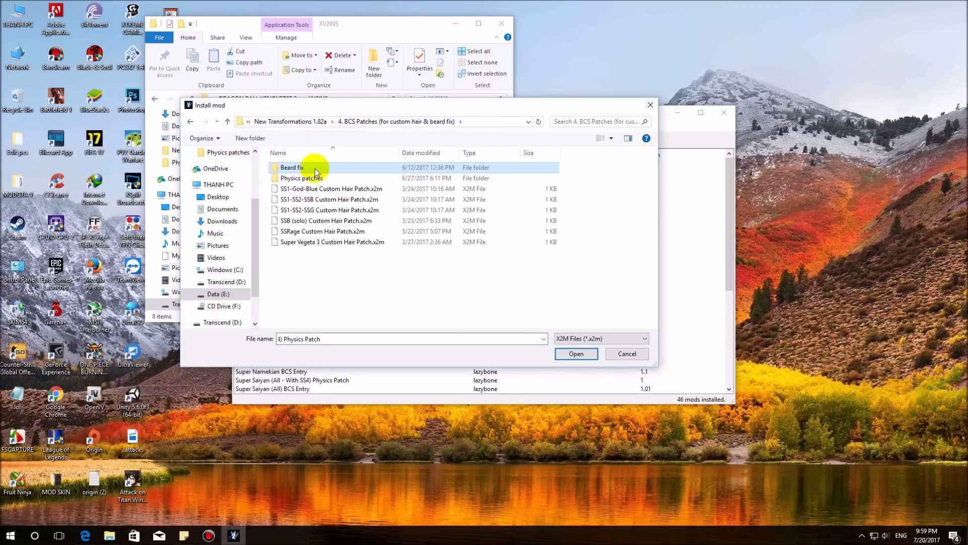
{"action": "double_click", "coordinate": [301, 179]}
{"action": "right_click", "coordinate": [340, 264]}
{"action": "left_click", "coordinate": [369, 309]}
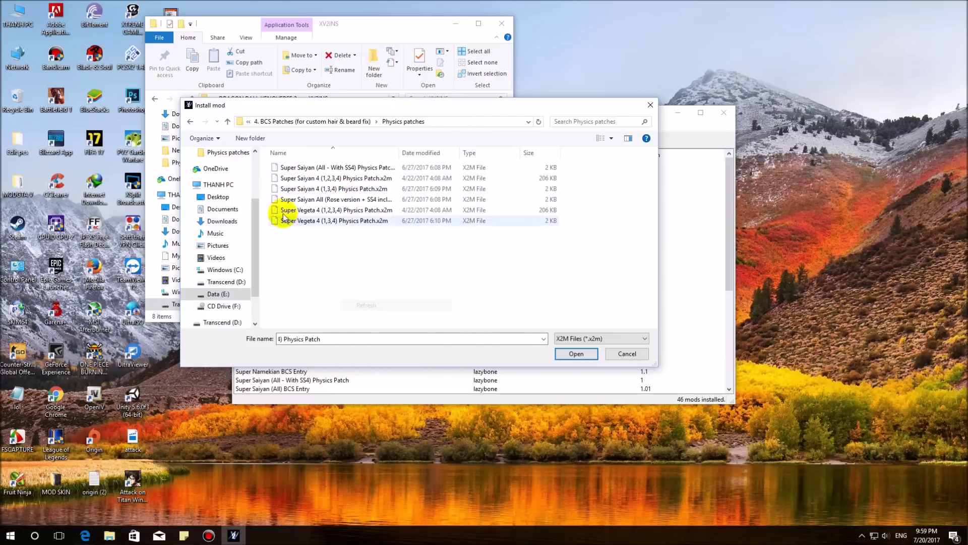
{"action": "left_click", "coordinate": [190, 121]}
{"action": "double_click", "coordinate": [291, 168]}
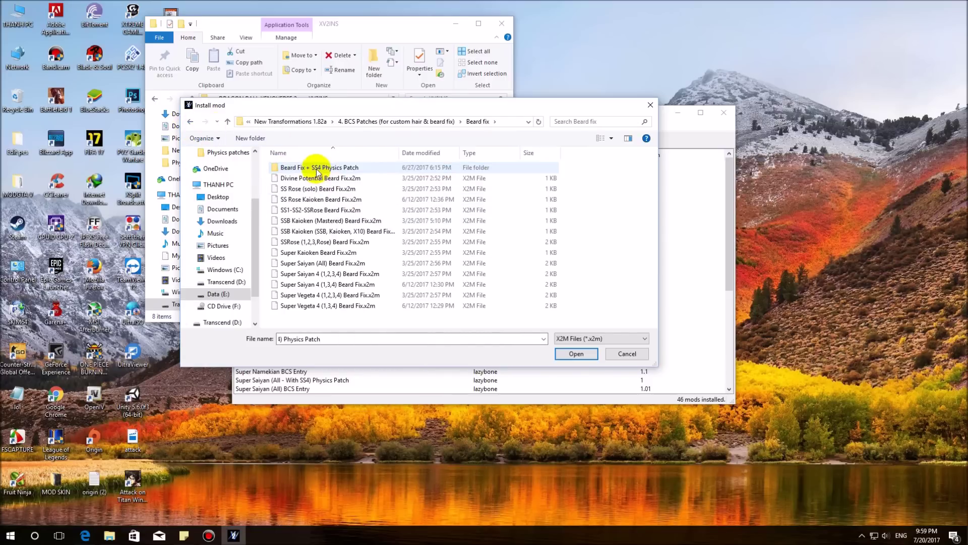
{"action": "left_click_drag", "start_coordinate": [334, 319], "coordinate": [591, 183]}
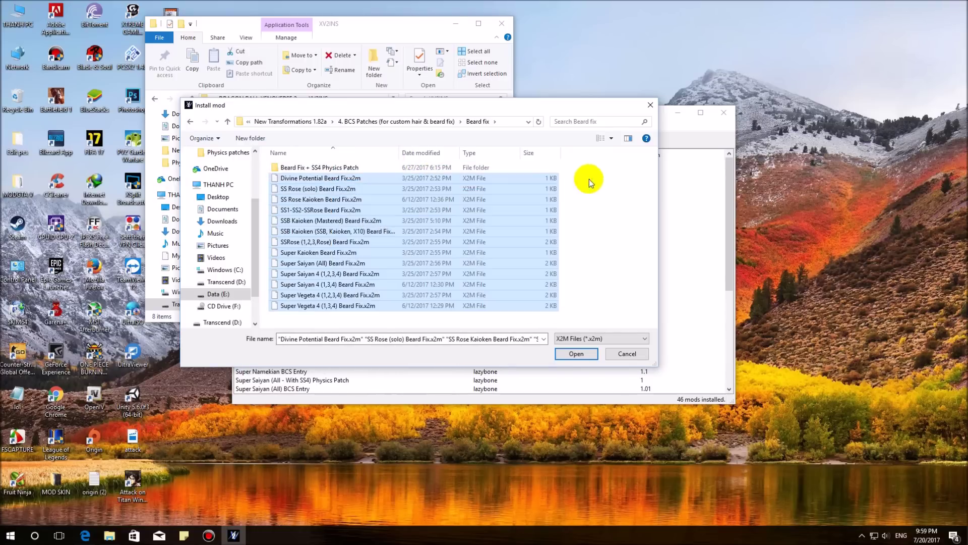
{"action": "left_click", "coordinate": [190, 123]}
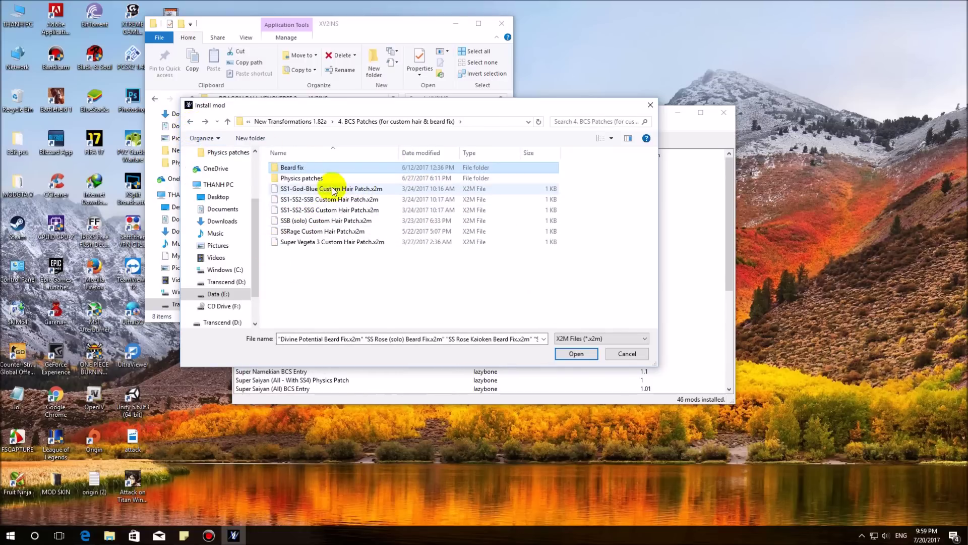
{"action": "left_click", "coordinate": [230, 156]}
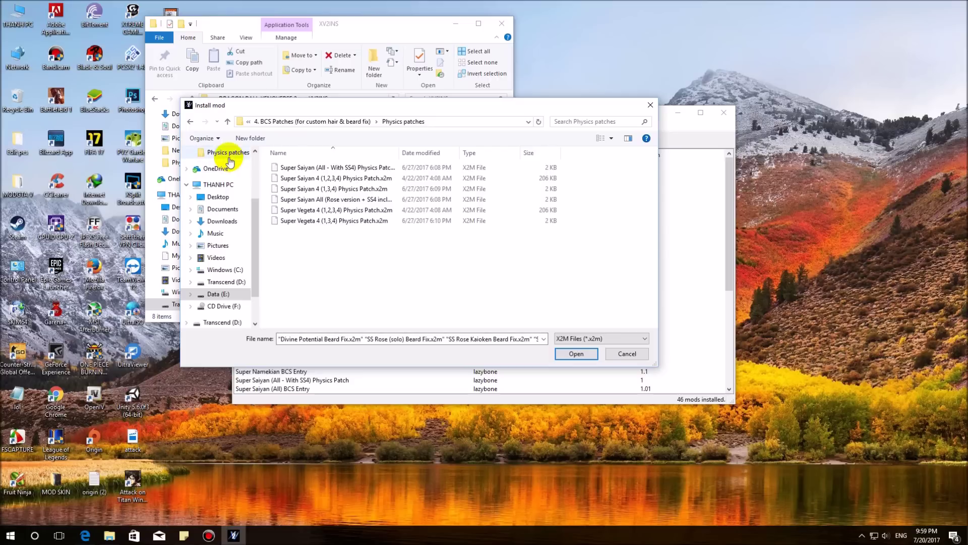
{"action": "left_click", "coordinate": [191, 122]}
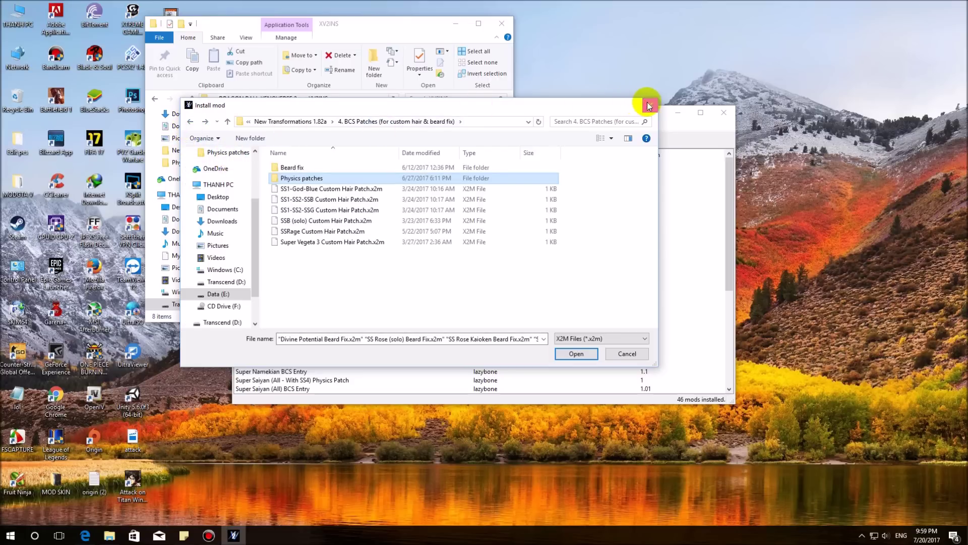
{"action": "left_click", "coordinate": [649, 105]}
- Close the XV2 Mods Installer and the XV2INS folder window
{"action": "left_click", "coordinate": [261, 126]}
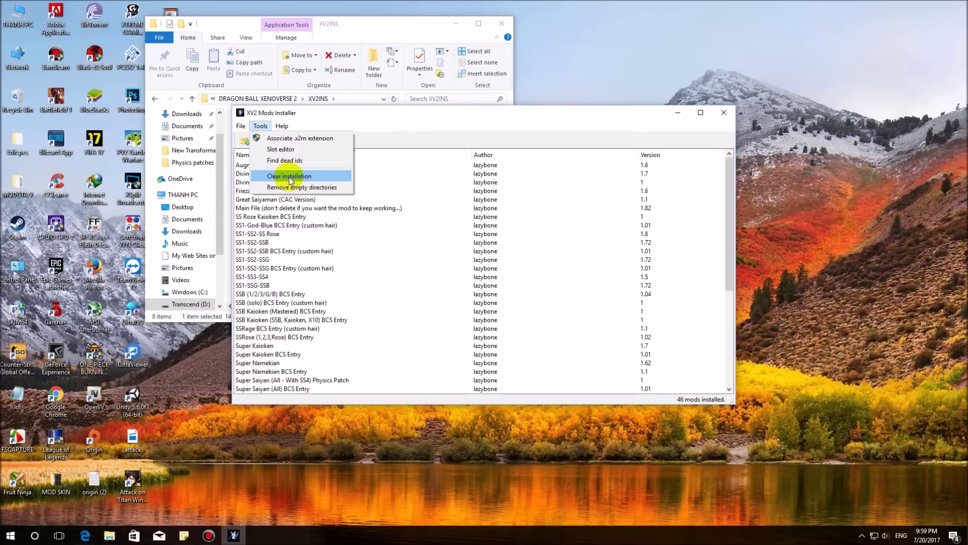
{"action": "left_click", "coordinate": [333, 115]}
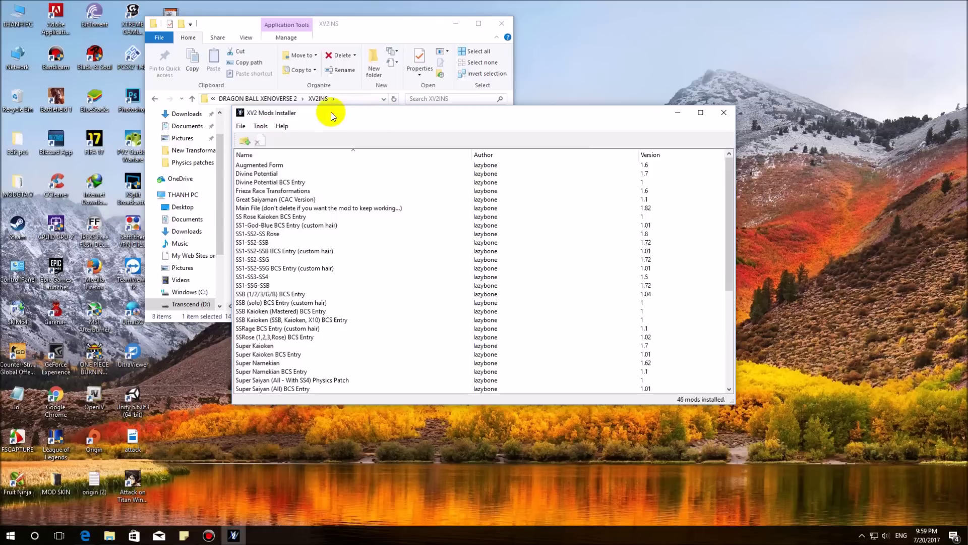
{"action": "left_click", "coordinate": [344, 19]}
{"action": "left_click", "coordinate": [577, 117]}
{"action": "left_click", "coordinate": [724, 112]}
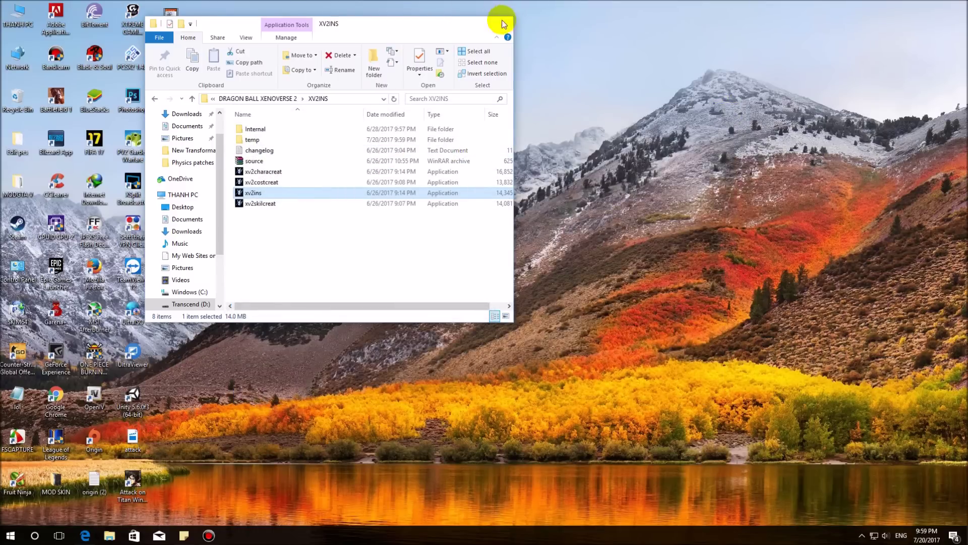
{"action": "left_click", "coordinate": [503, 24]}
{"action": "right_click", "coordinate": [256, 226]}
{"action": "left_click", "coordinate": [282, 254]}
{"action": "right_click", "coordinate": [268, 237]}
{"action": "left_click", "coordinate": [292, 269]}
{"action": "right_click", "coordinate": [268, 247]}
{"action": "left_click", "coordinate": [293, 268]}
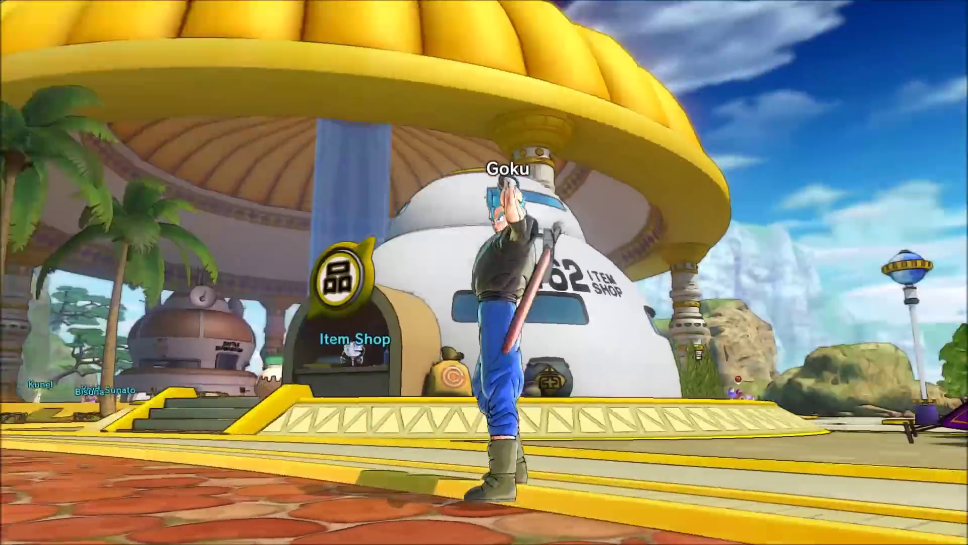
- Switch to Dragon Ball Xenoverse 2, run the character to the Skill Shop and open the skills sold for Zeni
{"action": "key", "text": "shift"}
{"action": "key", "text": "w"}
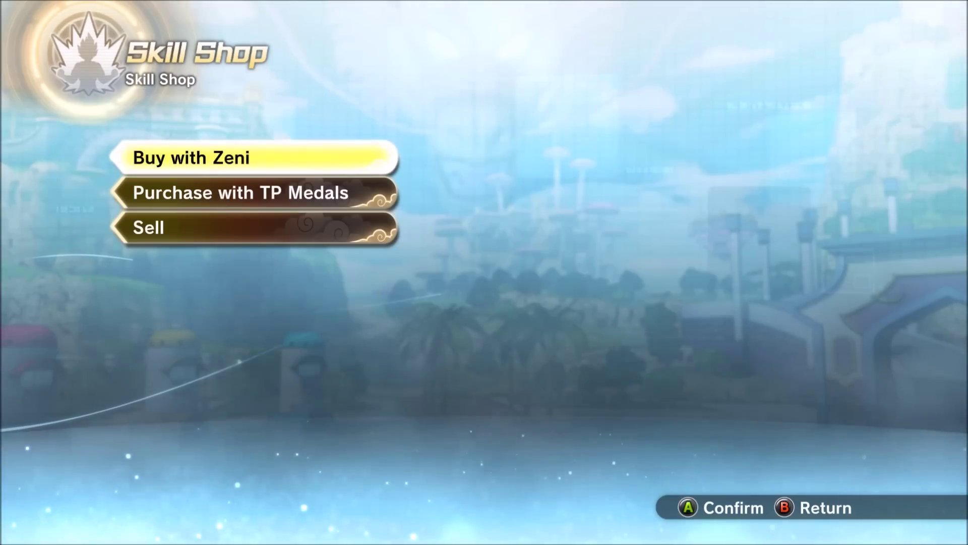
{"action": "key", "text": "Return"}
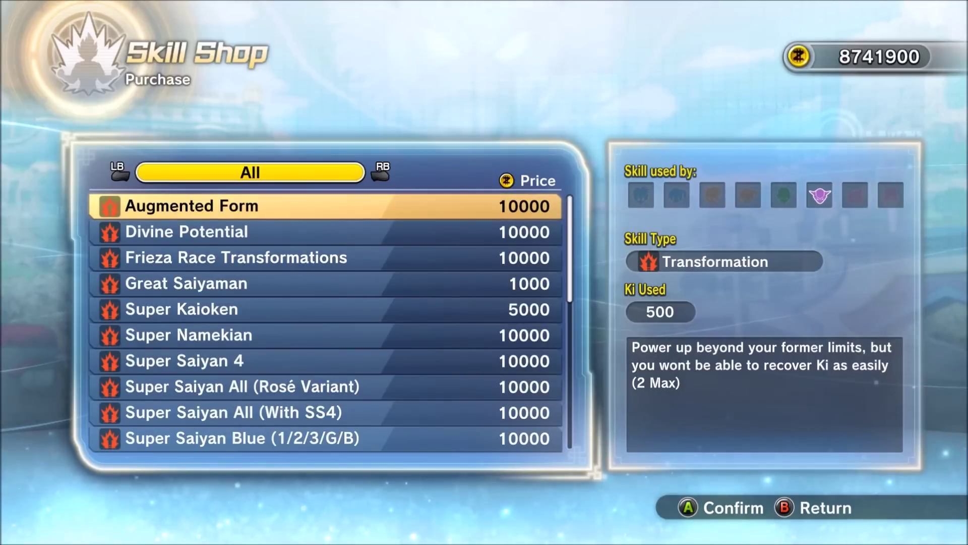
- Look through the newly added transformation skills, their descriptions, Ki use and the races that can use them
{"action": "key", "text": "Down"}
{"action": "key", "text": "Up"}
{"action": "key", "text": "Down"}
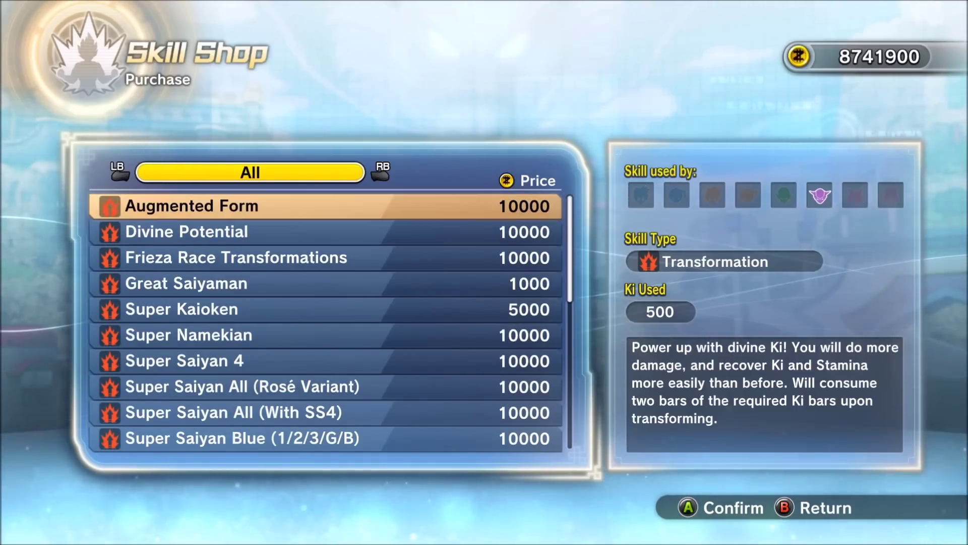
{"action": "key", "text": "Down"}
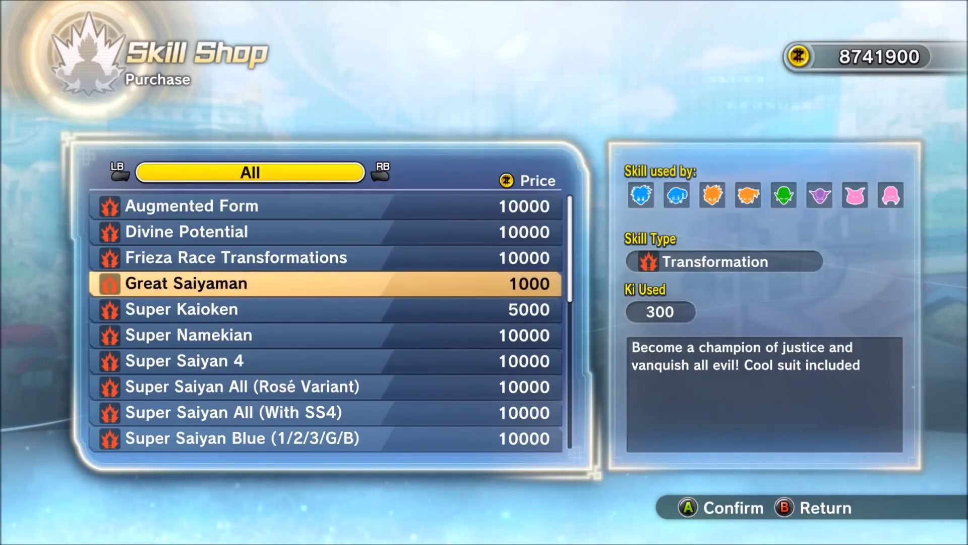
{"action": "key", "text": "Up"}
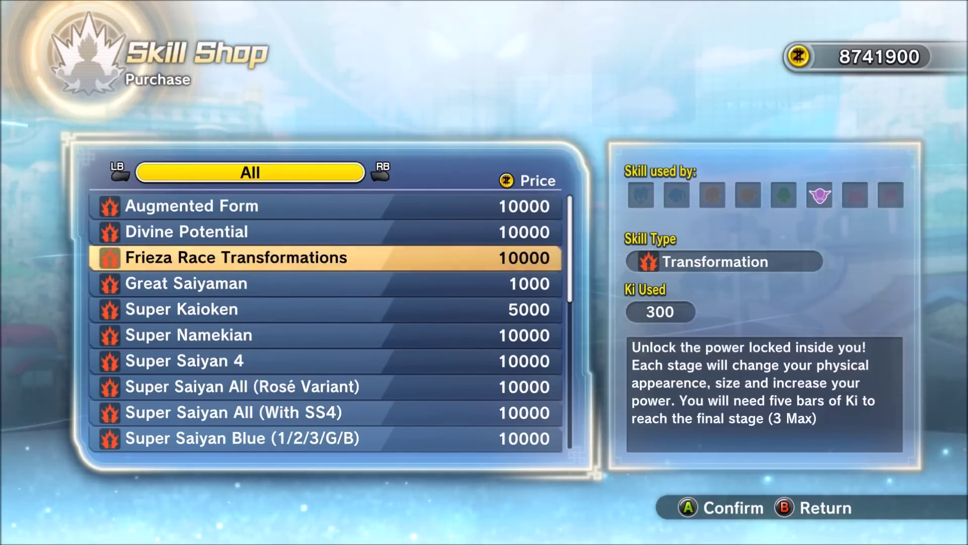
{"action": "key", "text": "Down"}
{"action": "key", "text": "Down"}
{"action": "key", "text": "Down"}
{"action": "key", "text": "Down"}
{"action": "key", "text": "Down"}
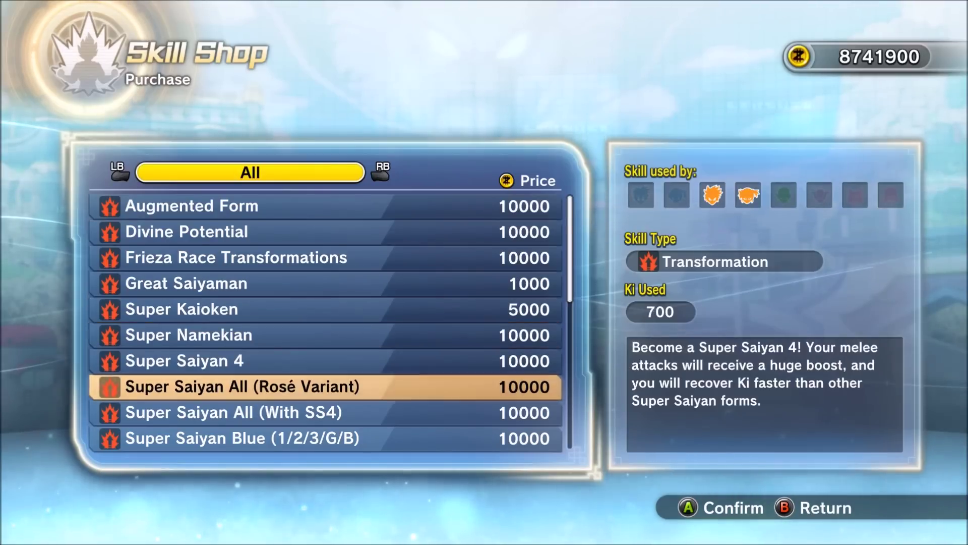
{"action": "key", "text": "Down"}
{"action": "key", "text": "Up"}
{"action": "key", "text": "Up"}
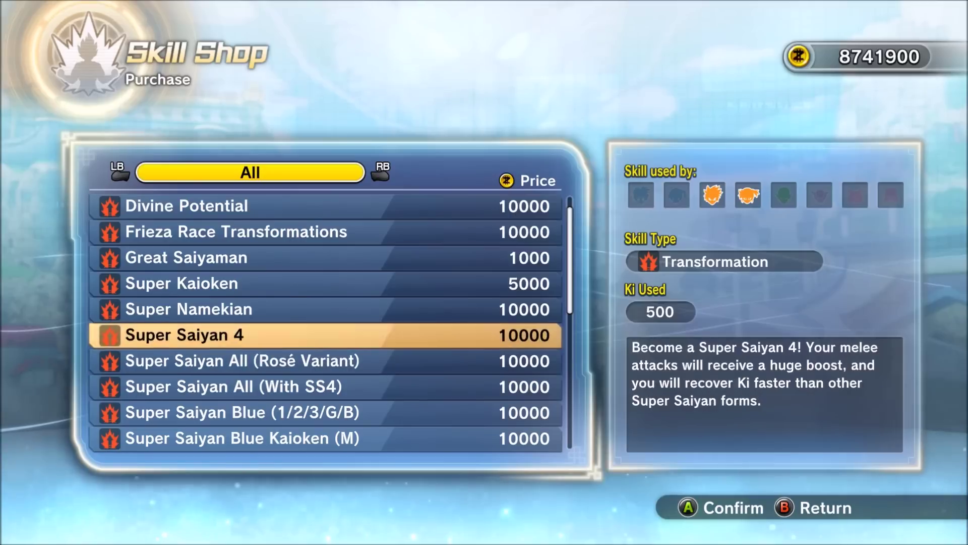
{"action": "key", "text": "Up"}
{"action": "key", "text": "Up"}
{"action": "key", "text": "Up"}
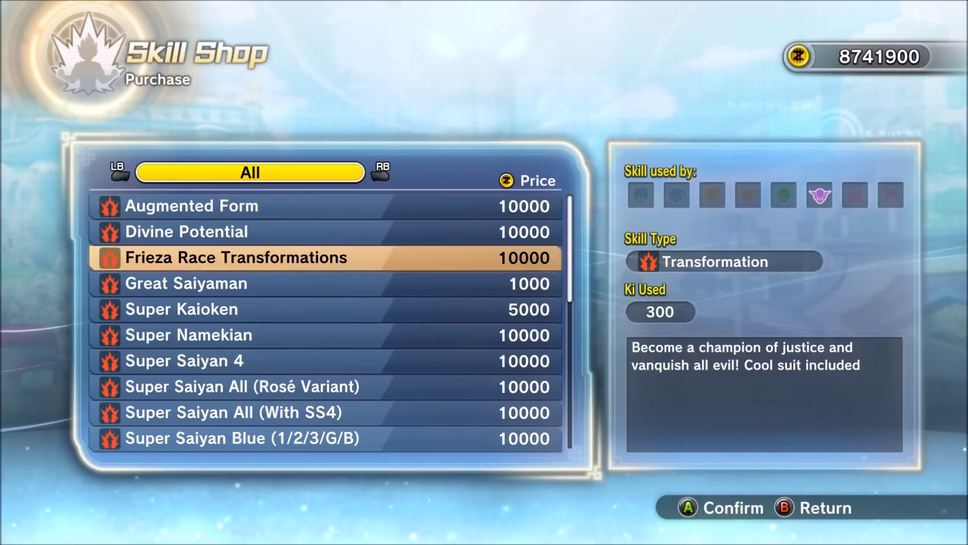
{"action": "key", "text": "Up"}
{"action": "key", "text": "Up"}
{"action": "key", "text": "Down"}
{"action": "key", "text": "Down"}
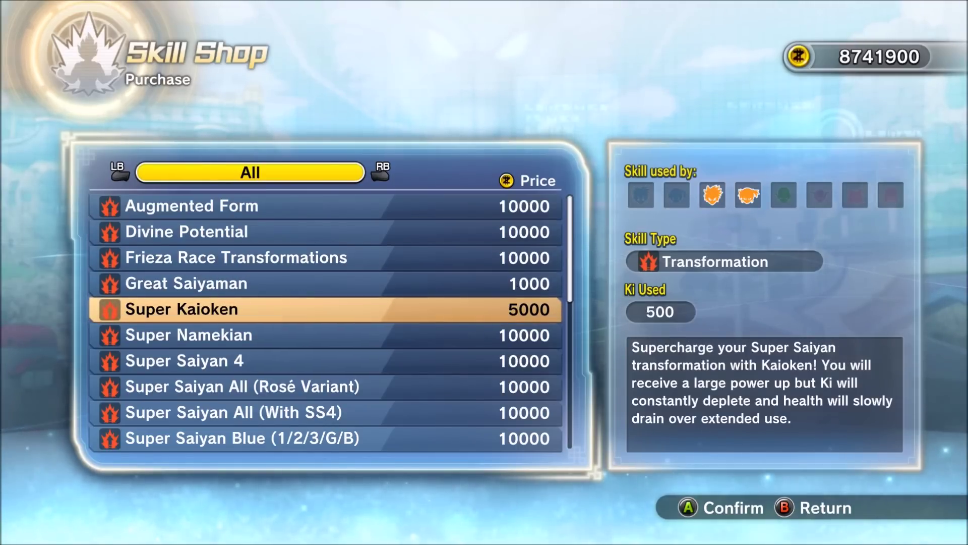
- Purchase Super Kaioken, Great Saiyaman, Super Namekian, Super Saiyan 4 and Super Saiyan All (Rosé Variant)
{"action": "key", "text": "Return"}
{"action": "key", "text": "Return"}
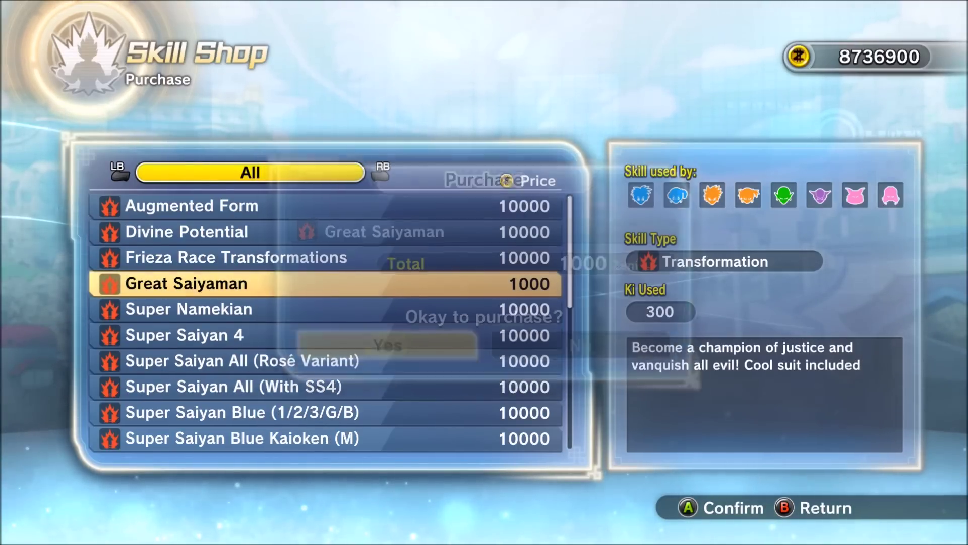
{"action": "key", "text": "Return"}
{"action": "key", "text": "Return"}
{"action": "key", "text": "Return"}
{"action": "key", "text": "Return"}
{"action": "key", "text": "Return"}
{"action": "key", "text": "Return"}
{"action": "key", "text": "Return"}
{"action": "key", "text": "Down"}
- Purchase Super Saiyan All (With SS4), Super Saiyan Blue (1/2/3/G/B), Super Saiyan Blue Kaioken (M) and Super Saiyan Blue Kaioken
{"action": "key", "text": "Return"}
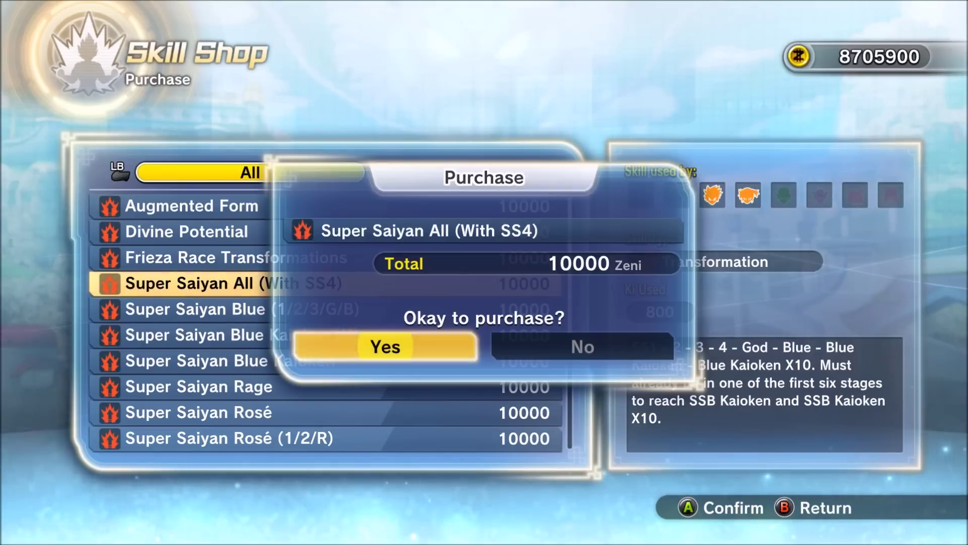
{"action": "key", "text": "Return"}
{"action": "key", "text": "Down"}
{"action": "key", "text": "Return"}
{"action": "key", "text": "Return"}
{"action": "key", "text": "Return"}
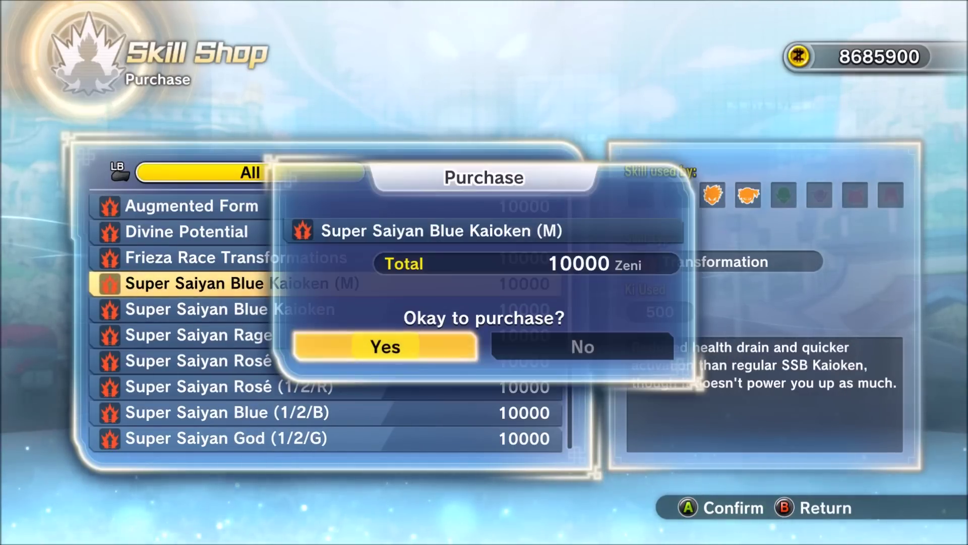
{"action": "key", "text": "Return"}
{"action": "key", "text": "Return"}
{"action": "key", "text": "Return"}
{"action": "key", "text": "Return"}
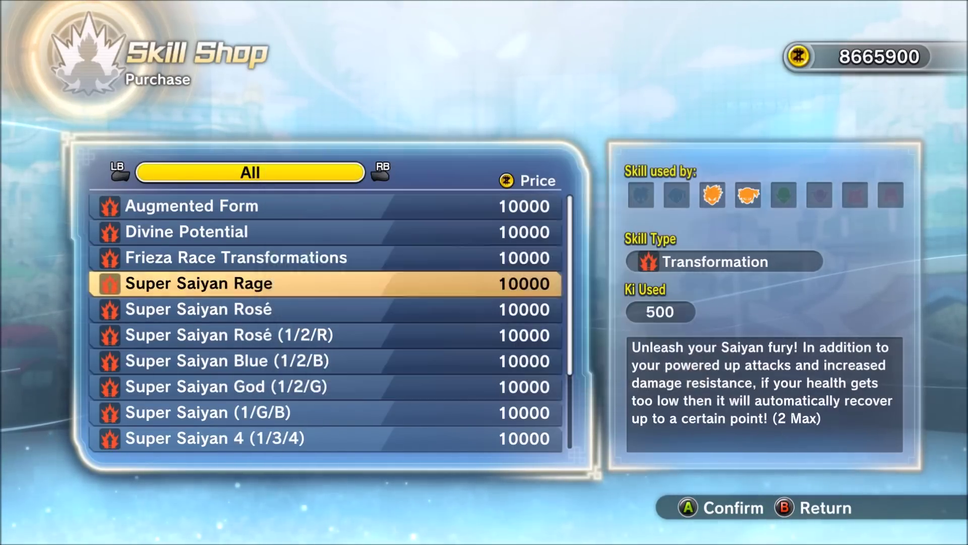
- Purchase Super Saiyan Rage, Super Saiyan Rosé, Super Saiyan Rosé (1/2/R), Super Saiyan Blue (1/2/B) and Super Saiyan God (1/2/G)
{"action": "key", "text": "Return"}
{"action": "key", "text": "Return"}
{"action": "key", "text": "Return"}
{"action": "key", "text": "Up"}
{"action": "key", "text": "Down"}
{"action": "key", "text": "Return"}
{"action": "key", "text": "Return"}
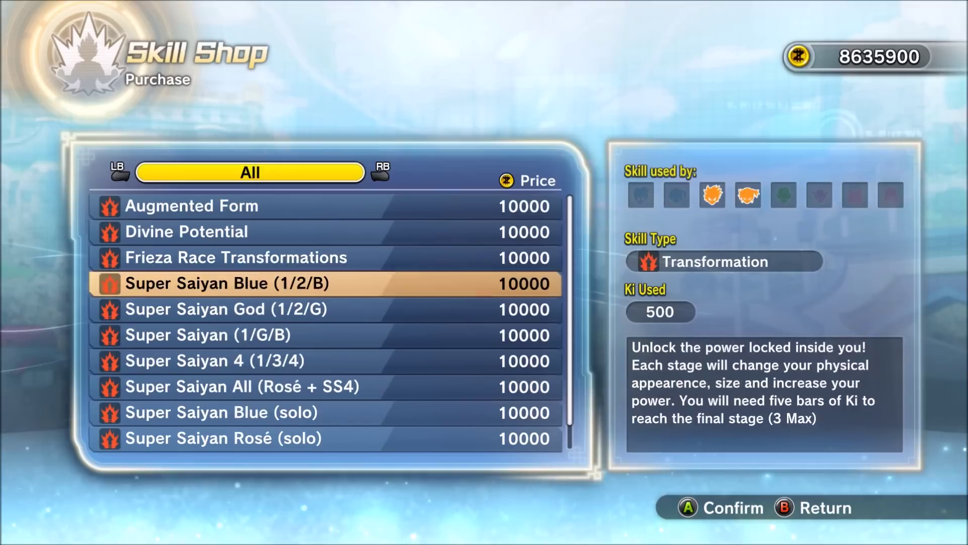
{"action": "key", "text": "Return"}
{"action": "key", "text": "Return"}
{"action": "key", "text": "Return"}
{"action": "key", "text": "Return"}
- Purchase the Super Saiyan (1/G/B) and Super Saiyan 4 (1/3/4) transformations
{"action": "key", "text": "Return"}
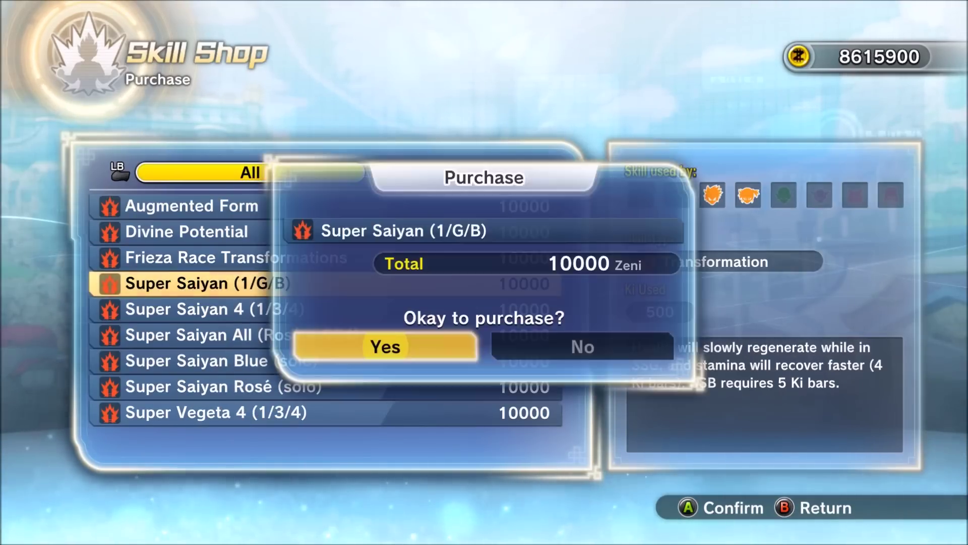
{"action": "key", "text": "Return"}
{"action": "key", "text": "Up"}
{"action": "key", "text": "Down"}
{"action": "key", "text": "Return"}
{"action": "key", "text": "Return"}
{"action": "key", "text": "Up"}
{"action": "key", "text": "Down"}
- Purchase Super Saiyan All (Rosé + SS4), Super Saiyan Blue (solo), Super Saiyan Rosé (solo) and Super Vegeta 4 (1/3/4)
{"action": "key", "text": "Return"}
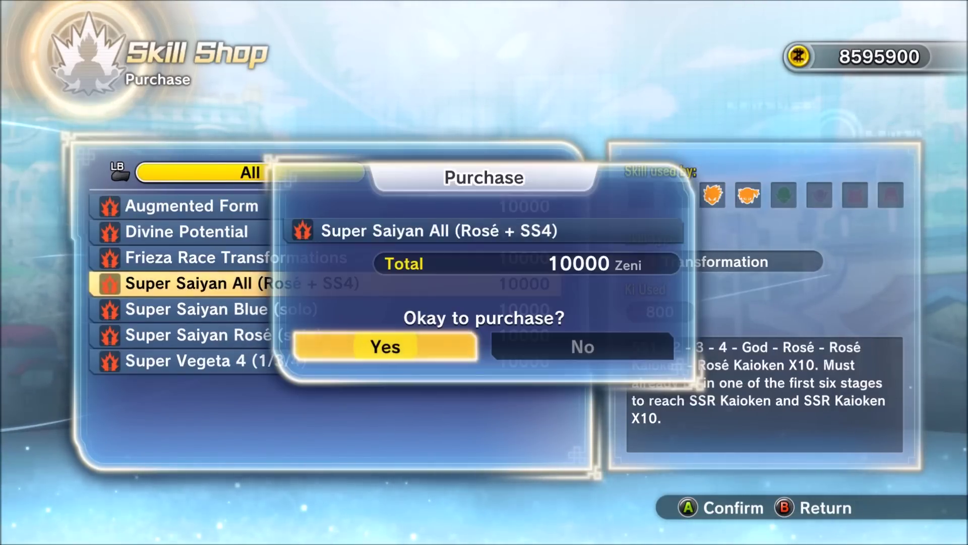
{"action": "key", "text": "Return"}
{"action": "key", "text": "Return"}
{"action": "key", "text": "Return"}
{"action": "key", "text": "Down"}
{"action": "key", "text": "Return"}
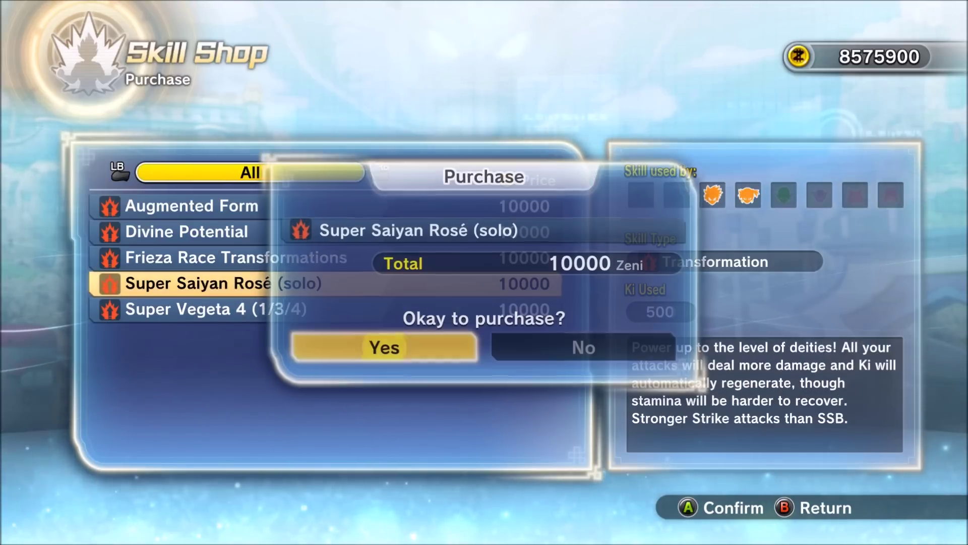
{"action": "key", "text": "Return"}
{"action": "key", "text": "Down"}
{"action": "key", "text": "Return"}
{"action": "key", "text": "Return"}
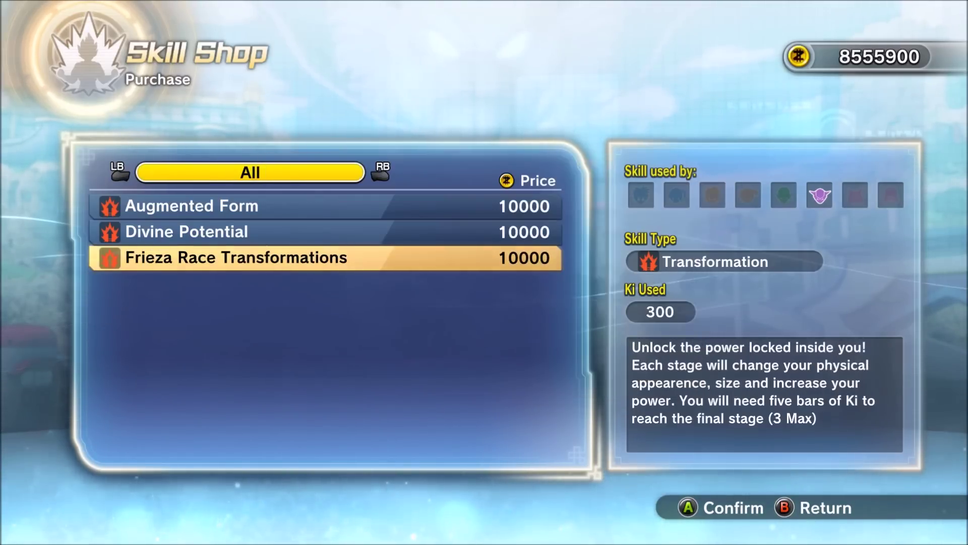
- Leave the Skill Shop and return to the lobby
{"action": "key", "text": "Escape"}
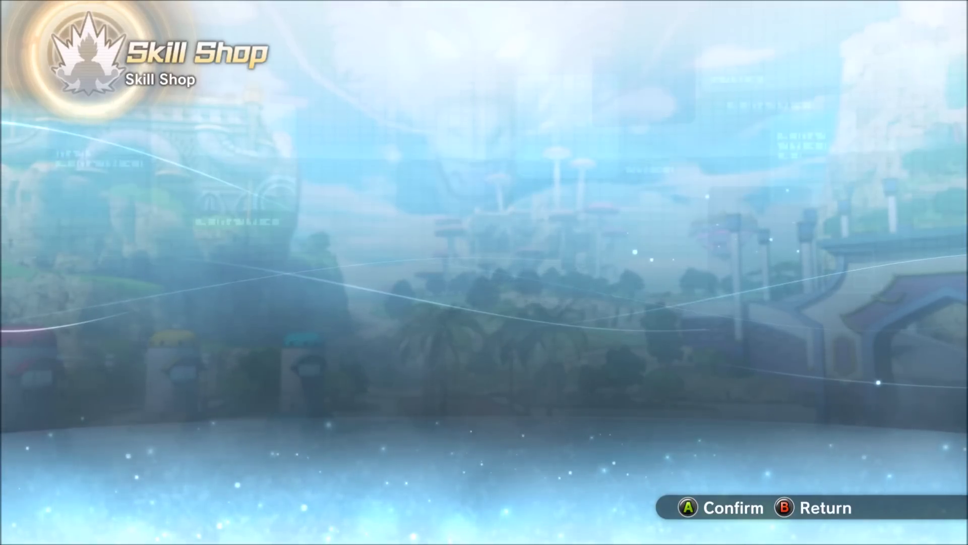
{"action": "key", "text": "Down"}
{"action": "key", "text": "Down"}
{"action": "key", "text": "Down"}
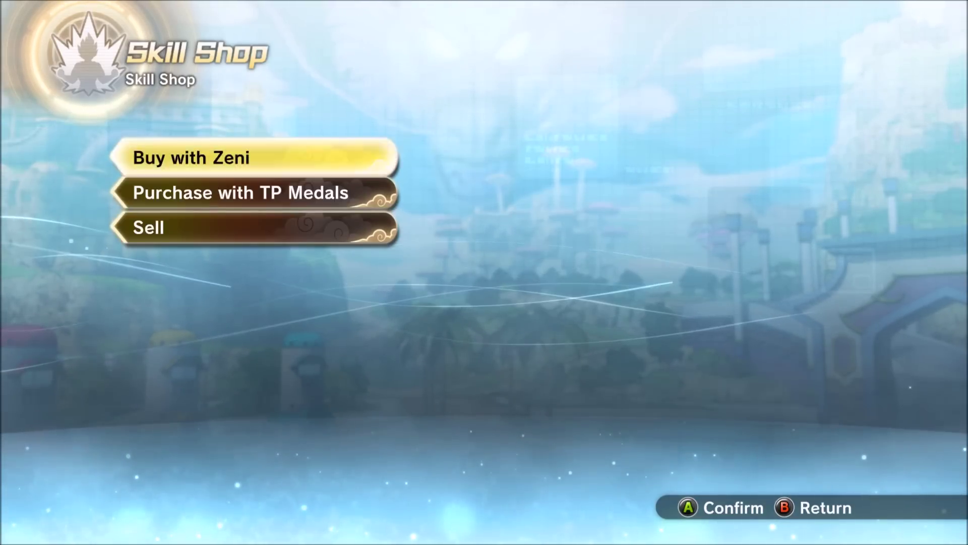
{"action": "key", "text": "Escape"}
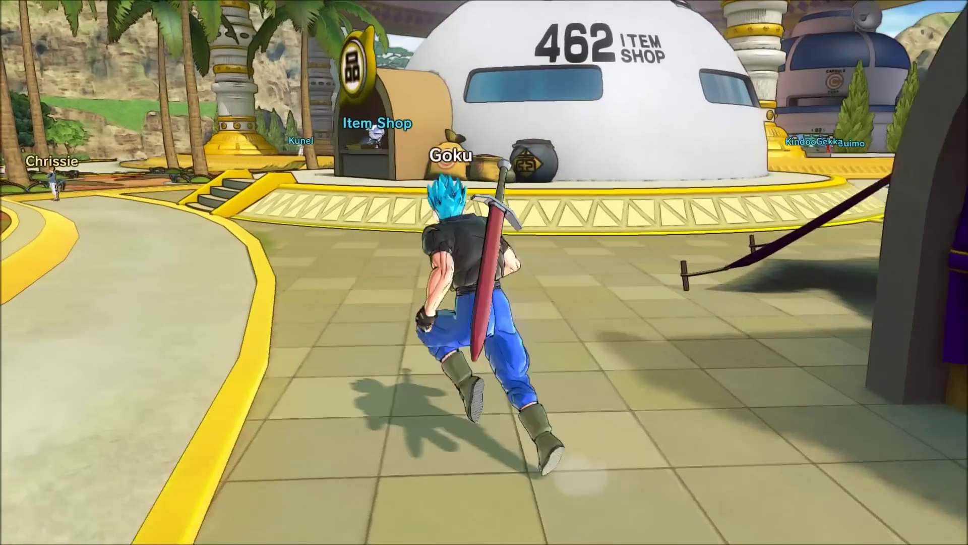
- Open the character's Customize options and go to Change Skill Set
{"action": "key", "text": "Escape"}
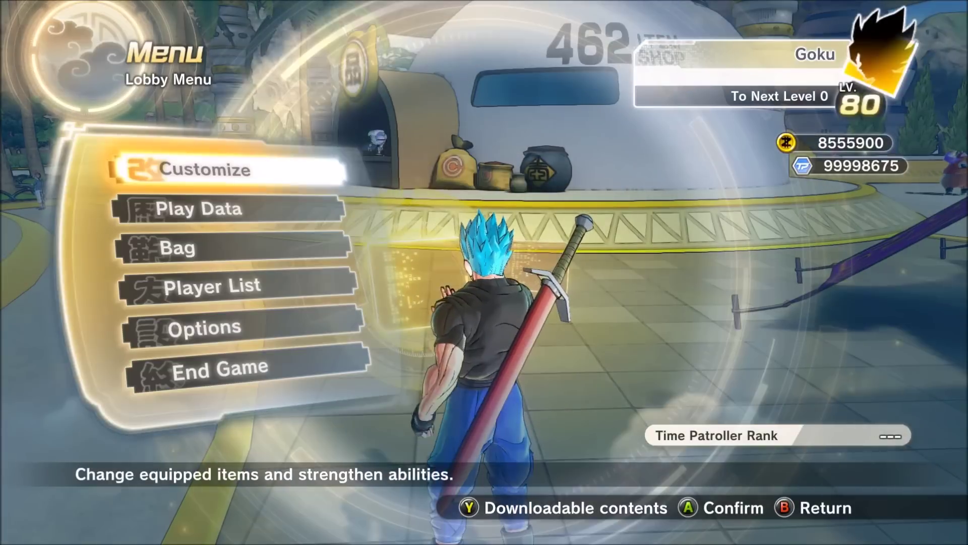
{"action": "key", "text": "Return"}
{"action": "key", "text": "Down"}
{"action": "key", "text": "Up"}
{"action": "key", "text": "Up"}
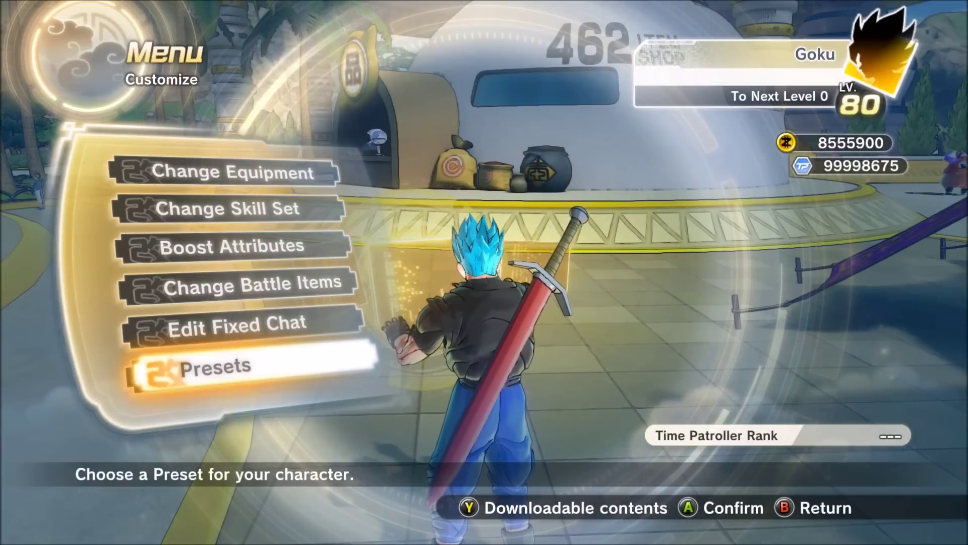
{"action": "key", "text": "Down"}
{"action": "key", "text": "Down"}
{"action": "key", "text": "Up"}
{"action": "key", "text": "Down"}
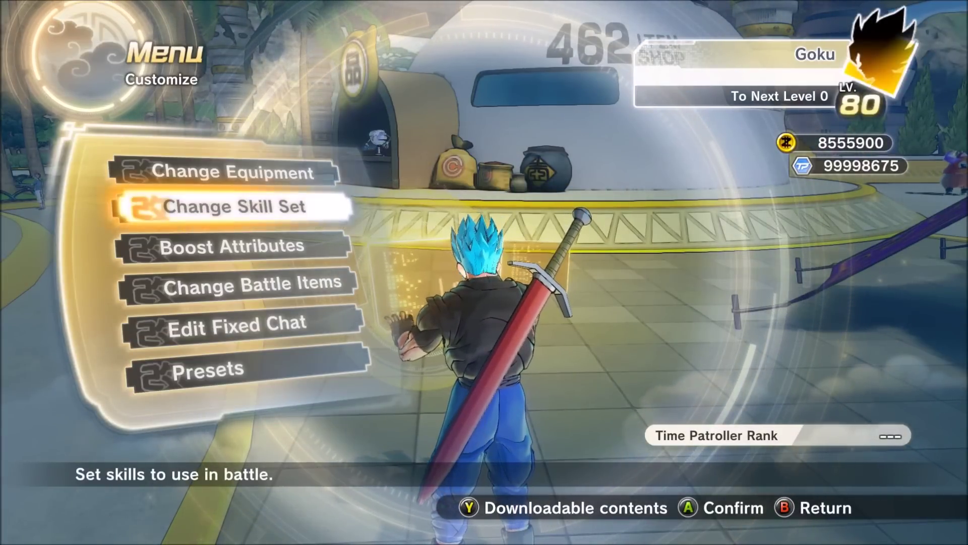